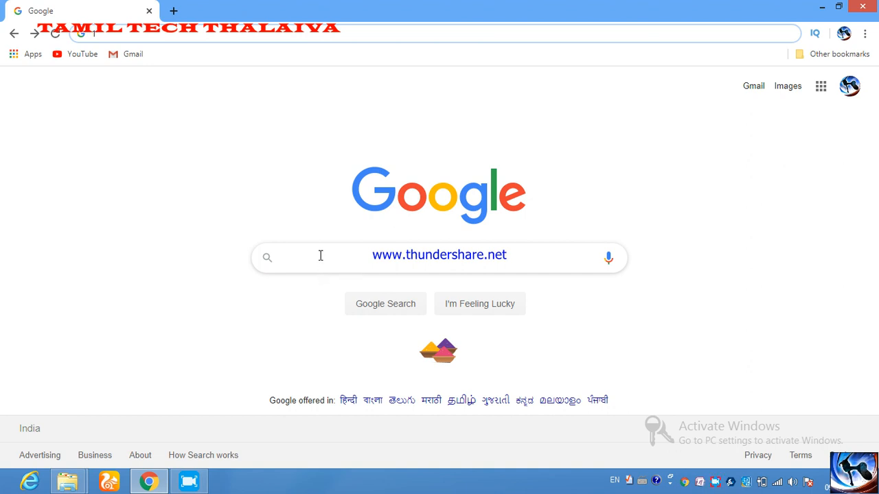
{"action": "left_click", "coordinate": [320, 255]}
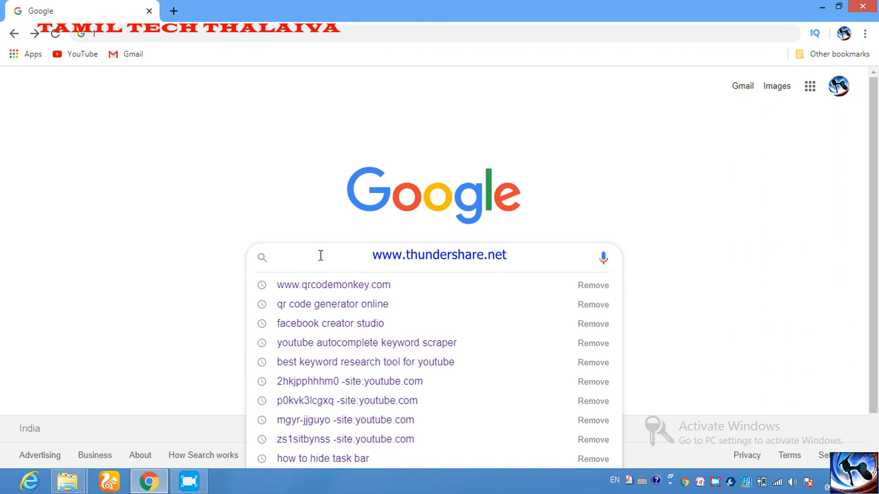
{"action": "type", "text": "ww"}
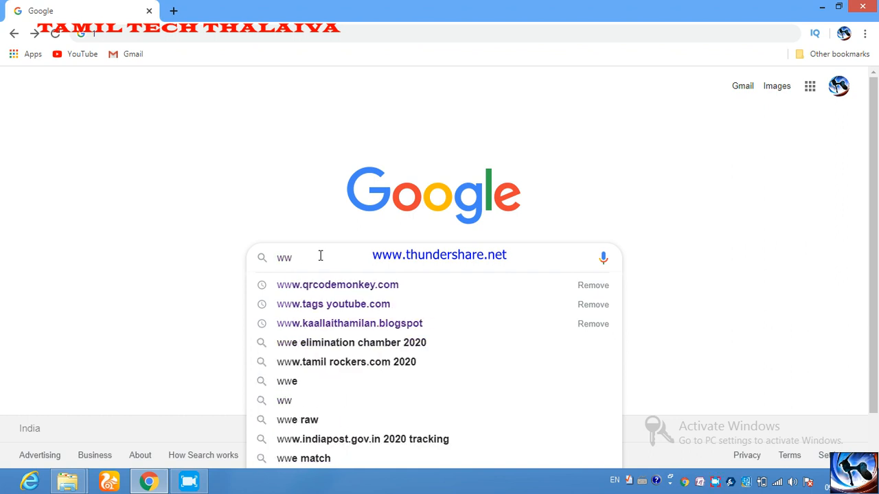
{"action": "type", "text": "w.qrcod"}
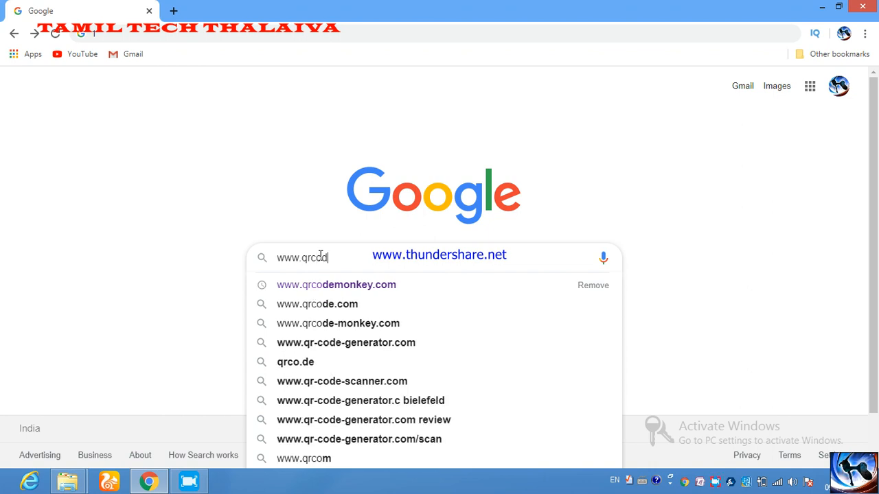
{"action": "type", "text": "emon"}
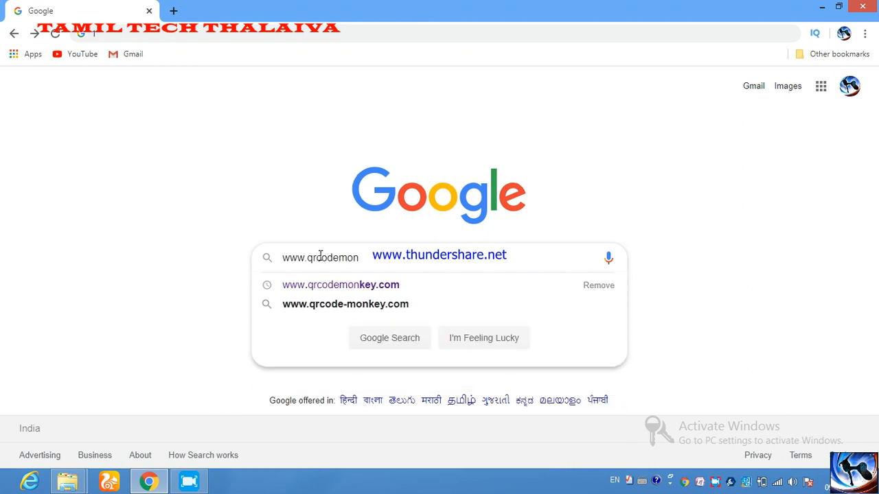
{"action": "type", "text": "key"}
{"action": "left_click", "coordinate": [333, 285]}
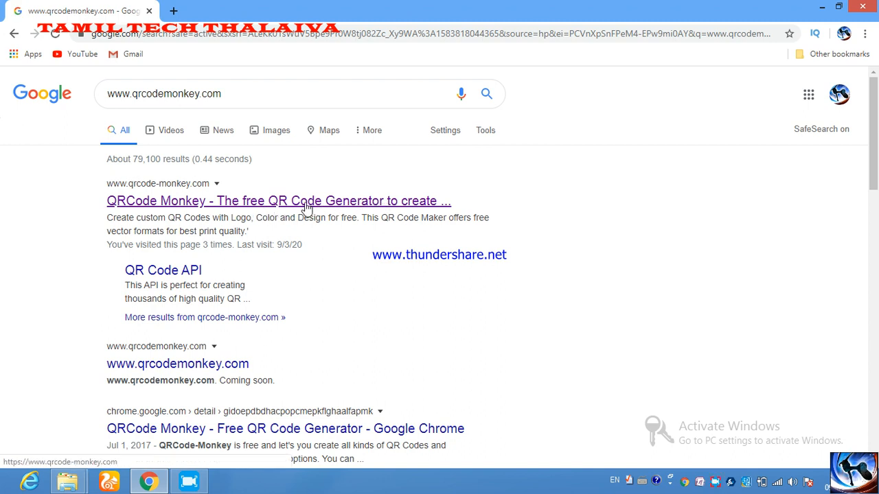
{"action": "left_click", "coordinate": [307, 206]}
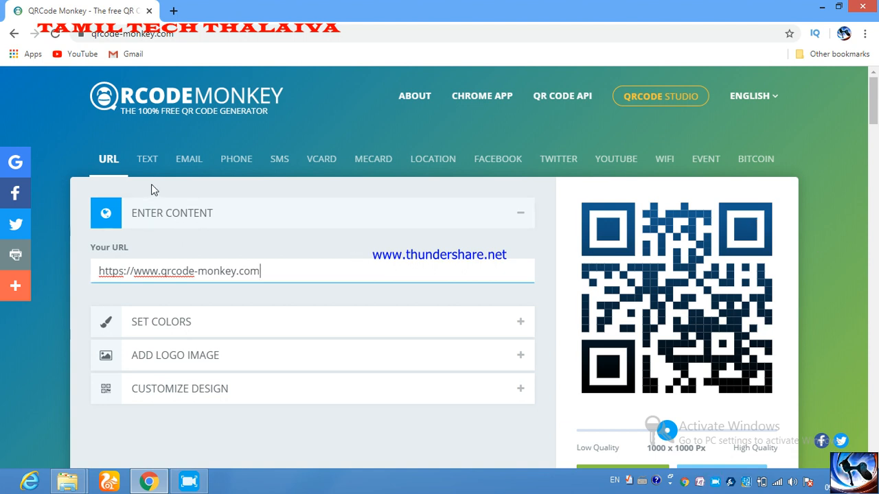
Step: Switch the QR code content type to Text and open the color settings
{"action": "left_click", "coordinate": [144, 159]}
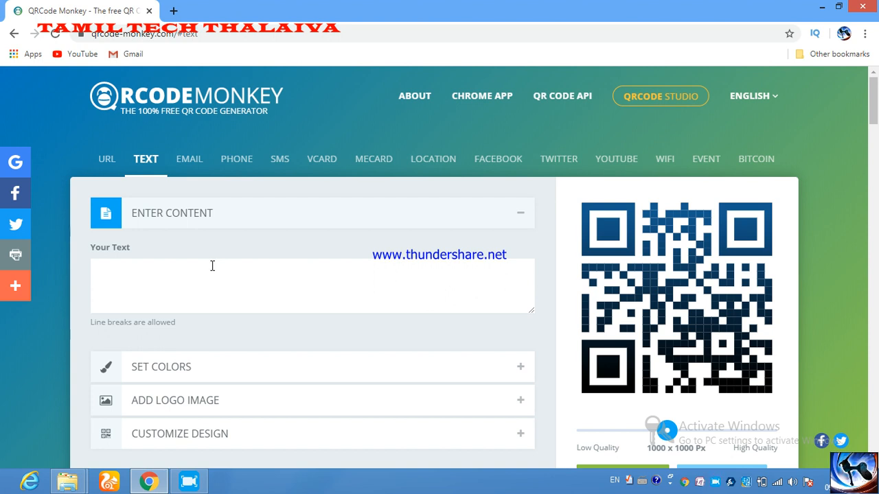
{"action": "left_click", "coordinate": [129, 273]}
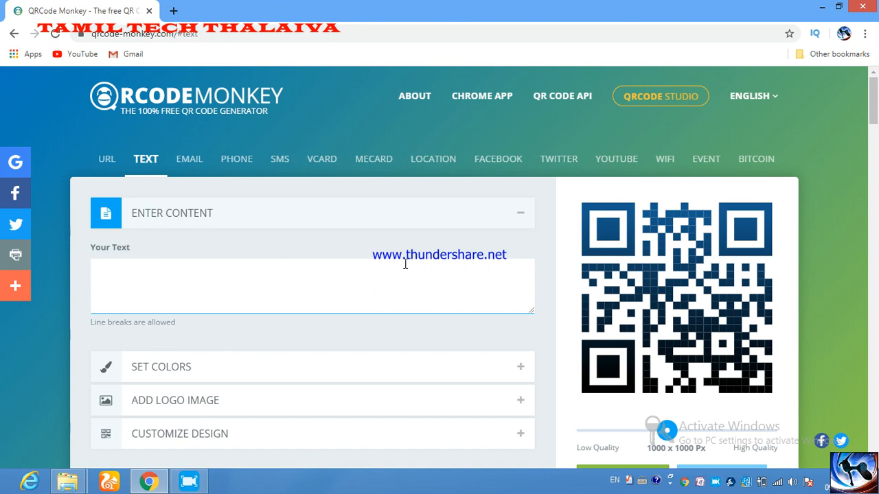
{"action": "left_click", "coordinate": [181, 375]}
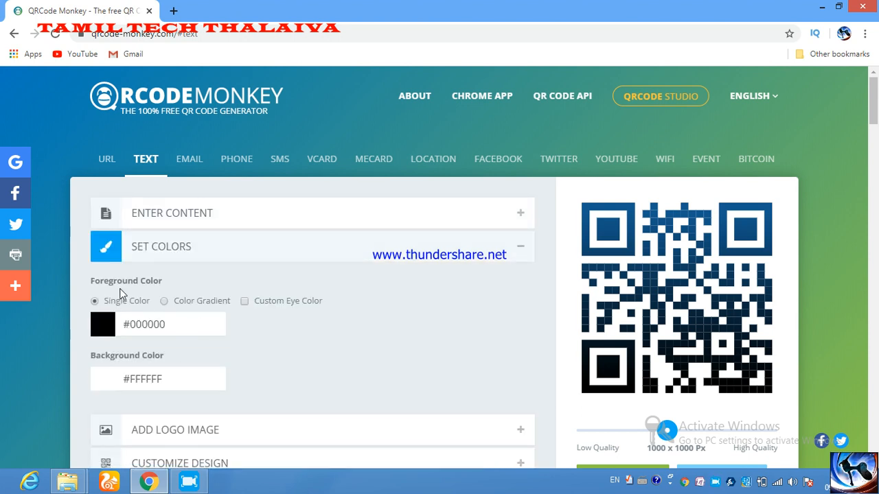
Step: Set the QR code's single foreground color to bright green #2CE67D
{"action": "left_click", "coordinate": [105, 327]}
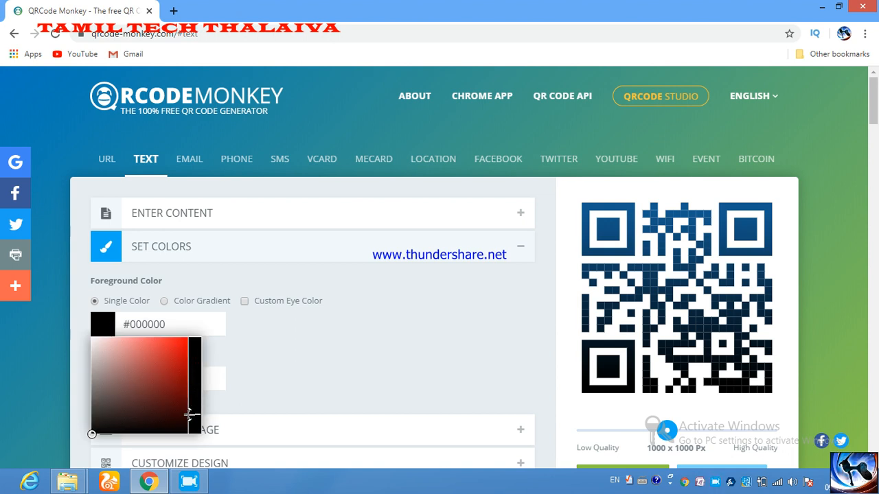
{"action": "mouse_move", "coordinate": [137, 371]}
{"action": "left_mouse_down"}
{"action": "mouse_move", "coordinate": [98, 416]}
{"action": "mouse_move", "coordinate": [106, 347]}
{"action": "mouse_move", "coordinate": [170, 347]}
{"action": "left_mouse_up"}
{"action": "mouse_move", "coordinate": [196, 386]}
{"action": "left_mouse_down"}
{"action": "mouse_move", "coordinate": [196, 410]}
{"action": "mouse_move", "coordinate": [197, 391]}
{"action": "left_mouse_up"}
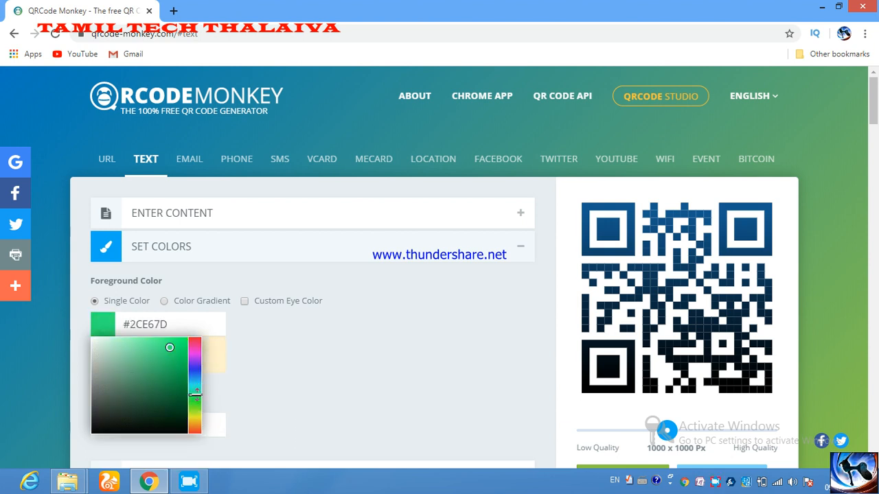
{"action": "left_click", "coordinate": [309, 371]}
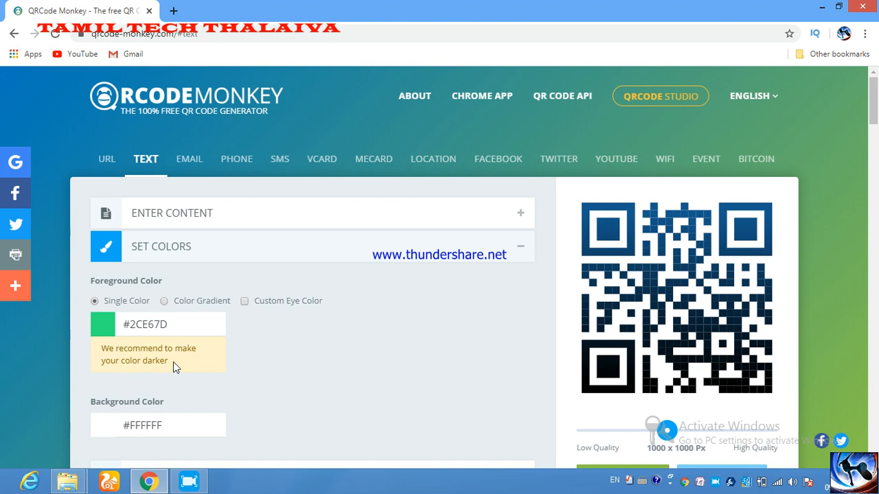
Step: Darken the QR code's foreground color to #3F6650
{"action": "left_click", "coordinate": [108, 328]}
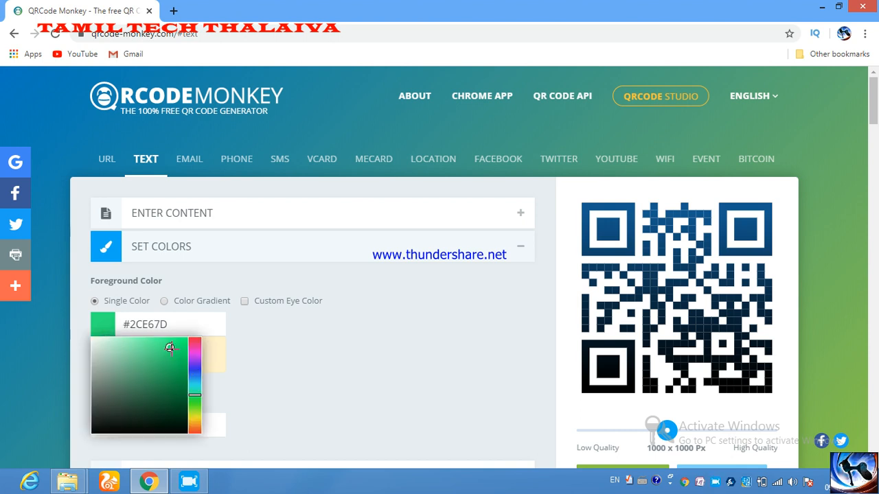
{"action": "mouse_move", "coordinate": [169, 348]}
{"action": "left_mouse_down"}
{"action": "mouse_move", "coordinate": [118, 402]}
{"action": "mouse_move", "coordinate": [128, 395]}
{"action": "left_mouse_up"}
{"action": "left_click", "coordinate": [320, 374]}
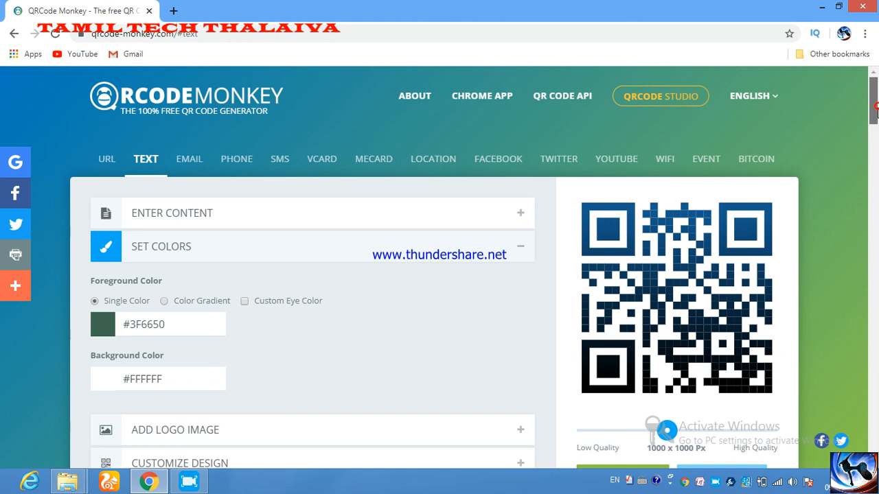
Step: Set the QR code's background color to red #B64949
{"action": "scroll", "coordinate": [876, 151], "scroll_direction": "down", "scroll_amount": 3}
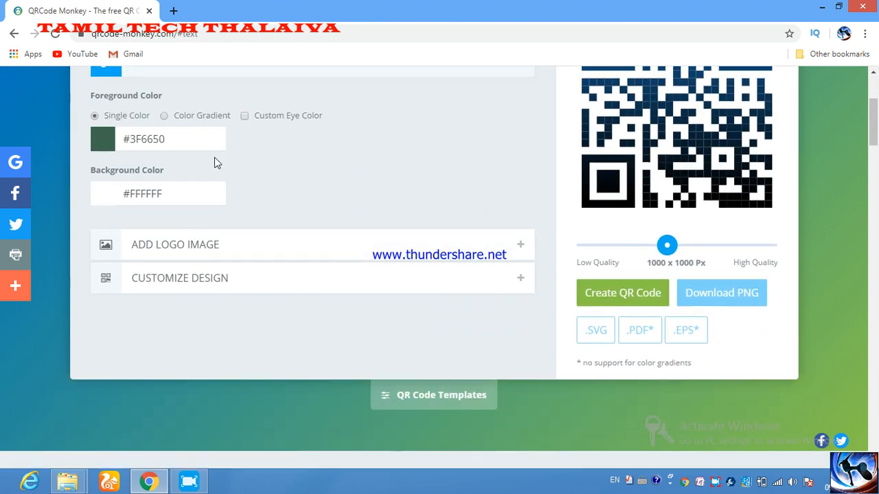
{"action": "left_click", "coordinate": [166, 195]}
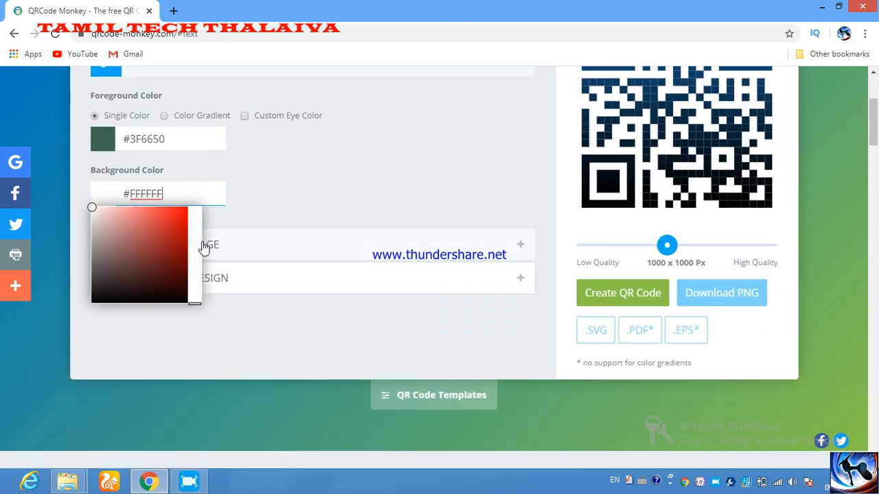
{"action": "left_click_drag", "start_coordinate": [88, 204], "coordinate": [148, 235]}
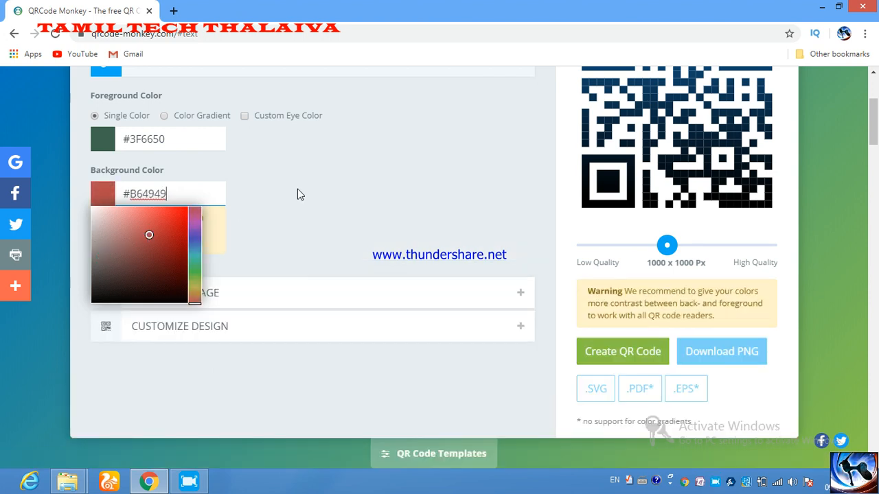
{"action": "left_click", "coordinate": [347, 188]}
{"action": "double_click", "coordinate": [346, 183]}
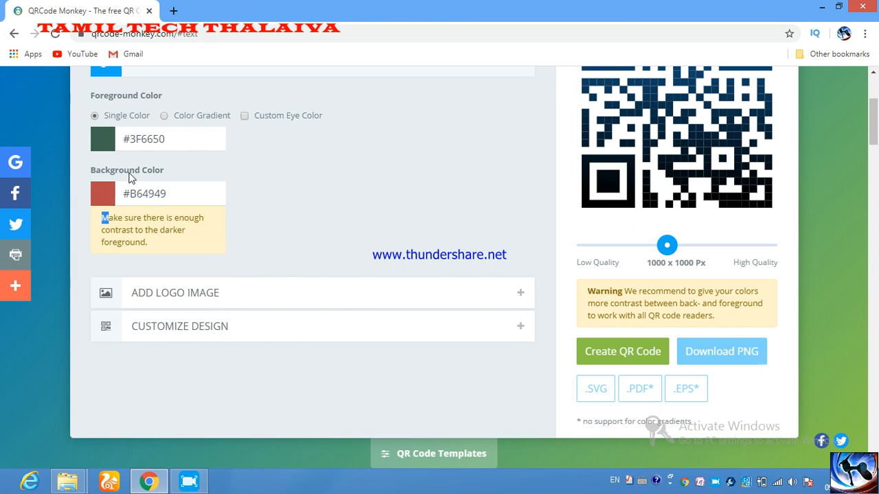
Step: Change the QR code's background color to dark brown #663D3D
{"action": "left_click", "coordinate": [129, 190]}
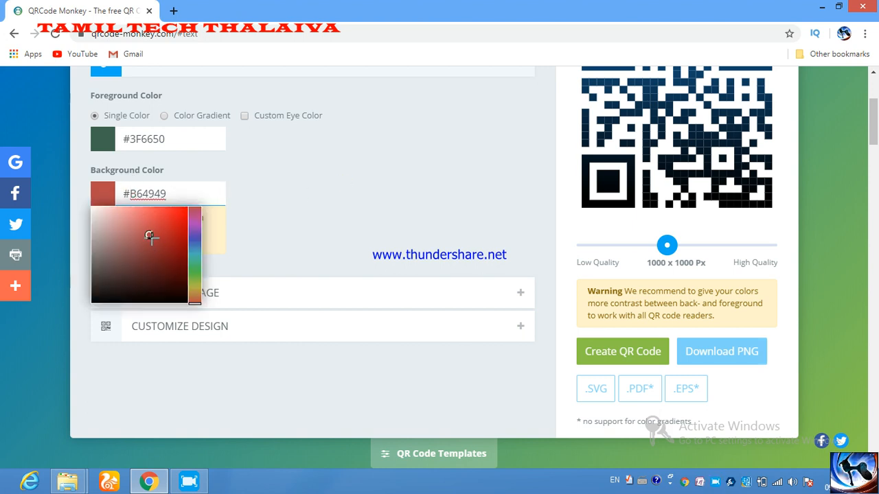
{"action": "left_click_drag", "start_coordinate": [148, 234], "coordinate": [130, 265]}
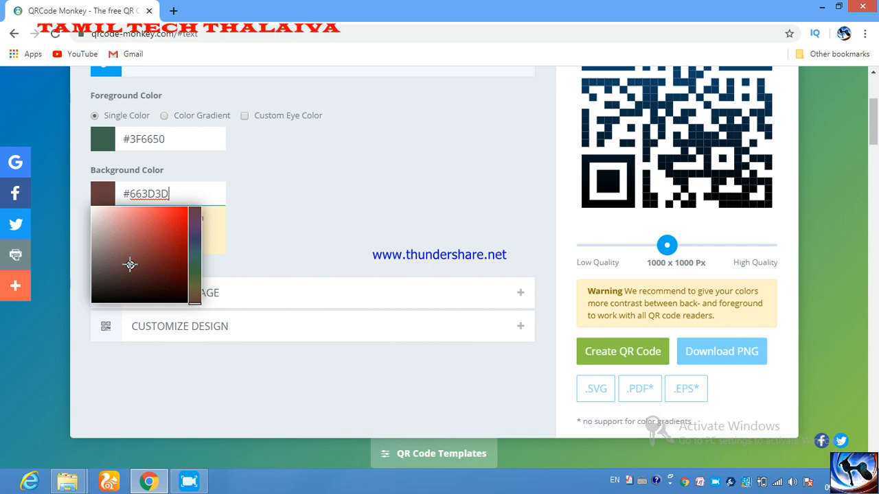
{"action": "left_click", "coordinate": [295, 229]}
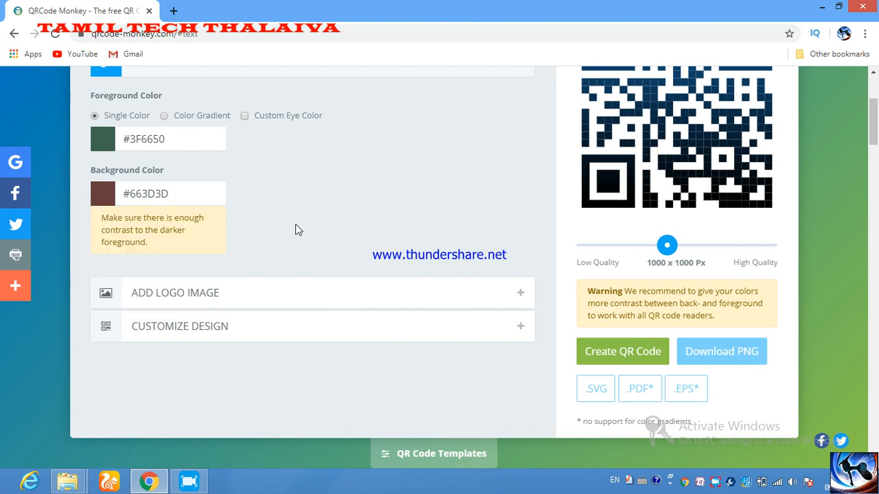
Step: Lighten the QR code's background color to pale pink #F0D9D9
{"action": "left_click", "coordinate": [172, 190]}
{"action": "left_click_drag", "start_coordinate": [132, 265], "coordinate": [101, 213]}
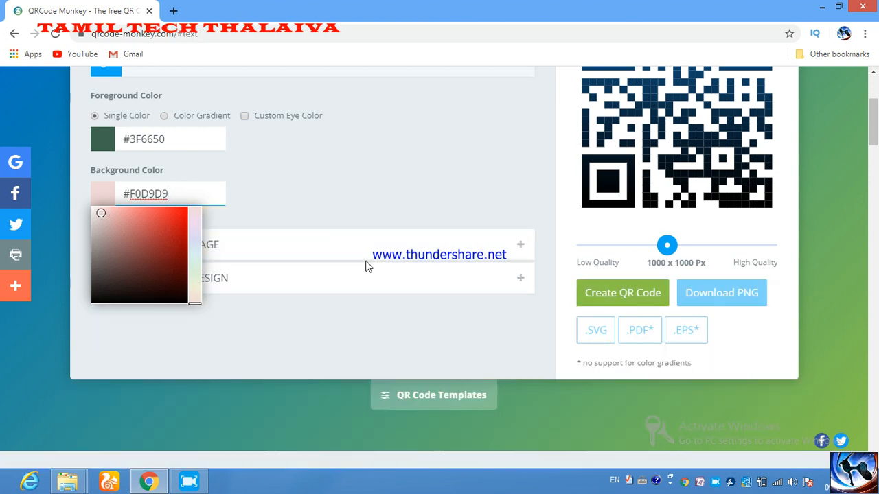
{"action": "left_click", "coordinate": [366, 267]}
Step: Choose the orange document icon from the gallery as the logo and set the output quality to 1150 x 1150 px
{"action": "left_click", "coordinate": [329, 248]}
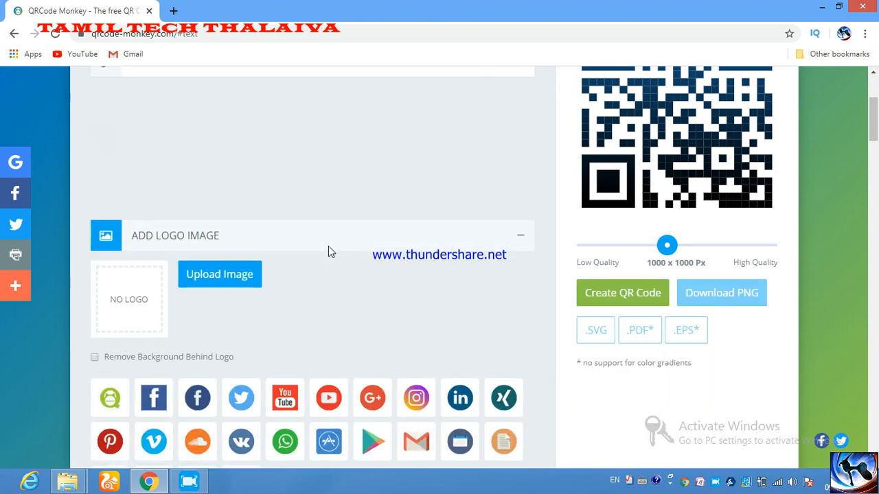
{"action": "scroll", "coordinate": [288, 206], "scroll_direction": "down", "scroll_amount": 2}
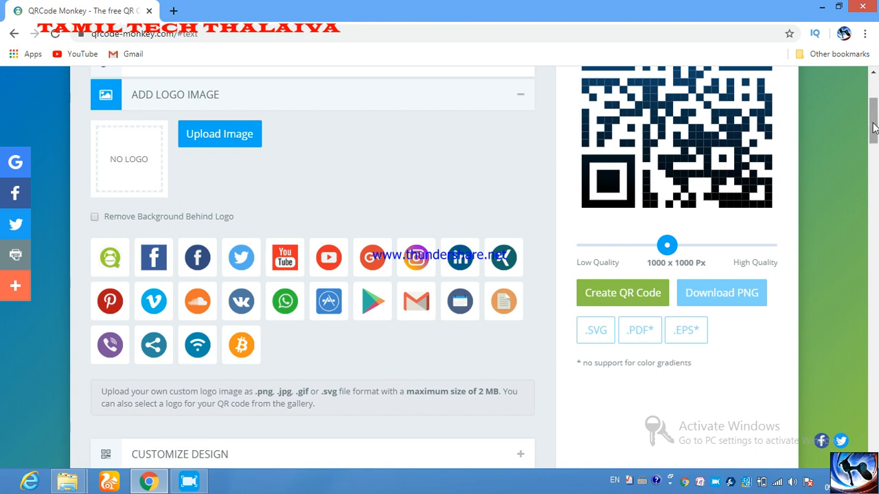
{"action": "left_click_drag", "start_coordinate": [873, 128], "coordinate": [873, 107]}
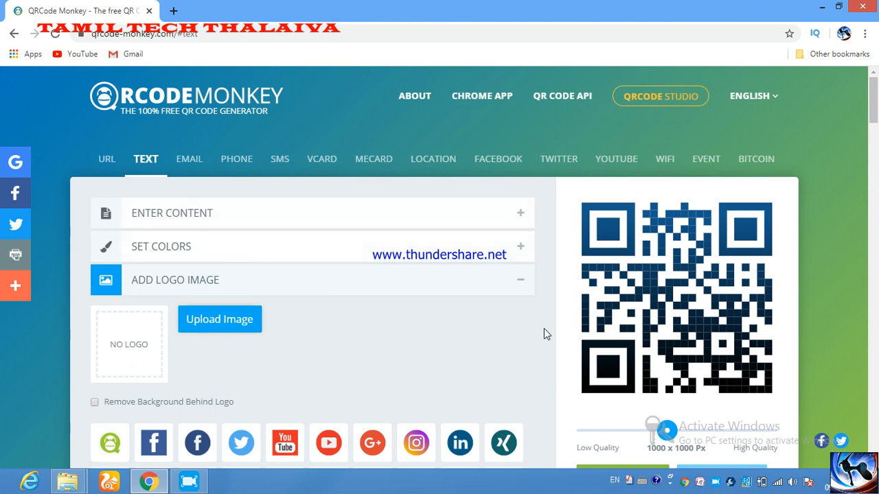
{"action": "left_click_drag", "start_coordinate": [874, 118], "coordinate": [875, 131]}
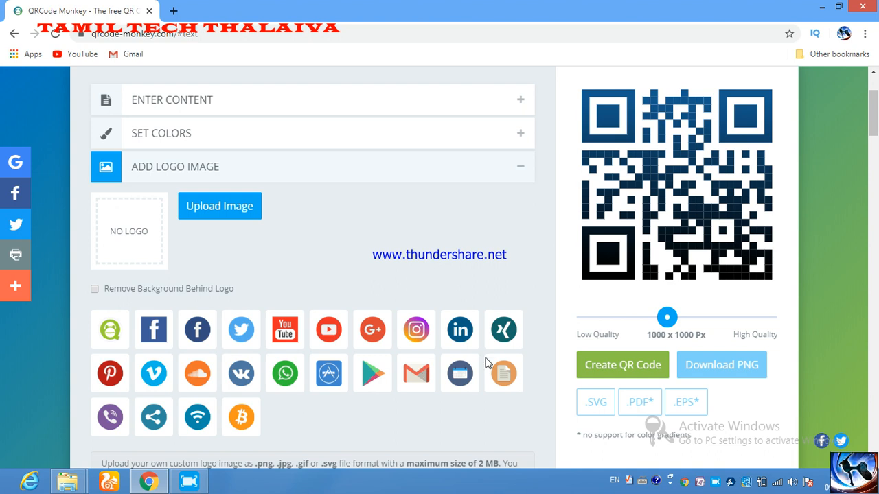
{"action": "left_click", "coordinate": [507, 377]}
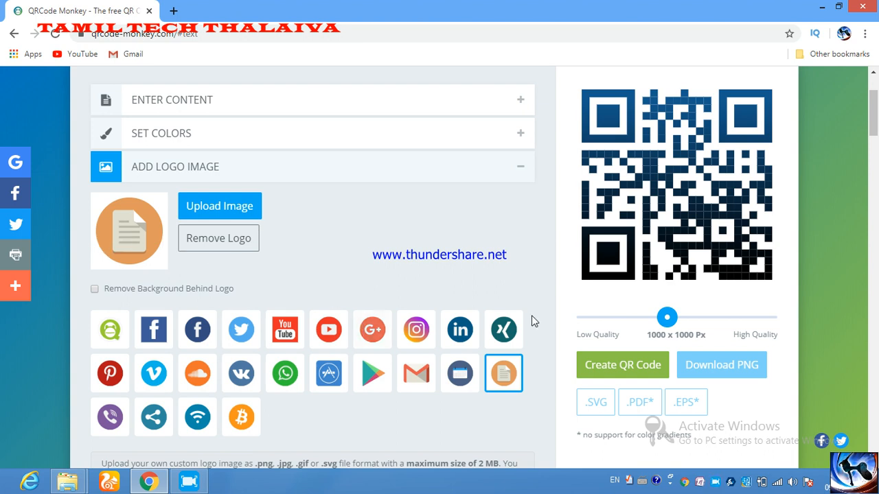
{"action": "left_click", "coordinate": [524, 165]}
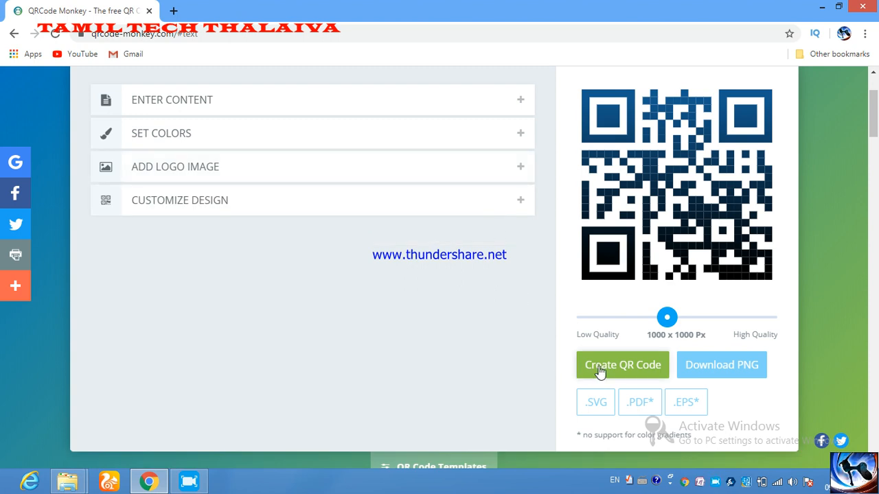
{"action": "left_click_drag", "start_coordinate": [667, 317], "coordinate": [682, 318]}
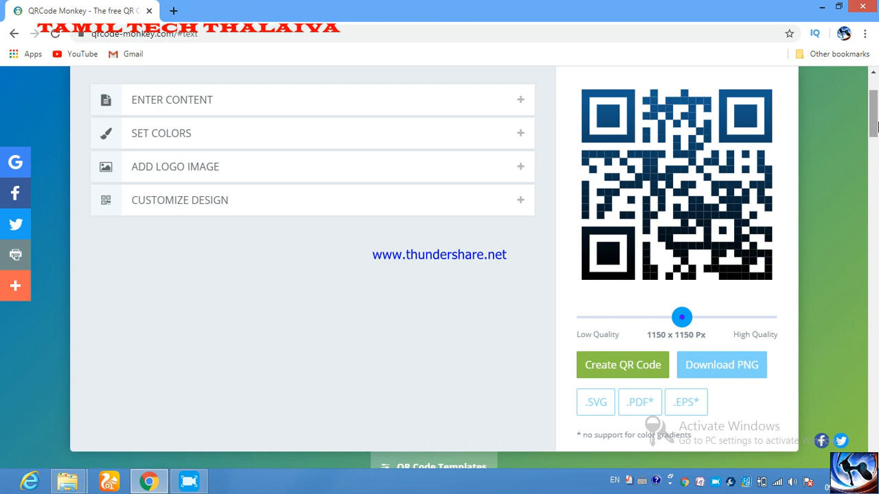
{"action": "scroll", "coordinate": [876, 140], "scroll_direction": "up", "scroll_amount": 3}
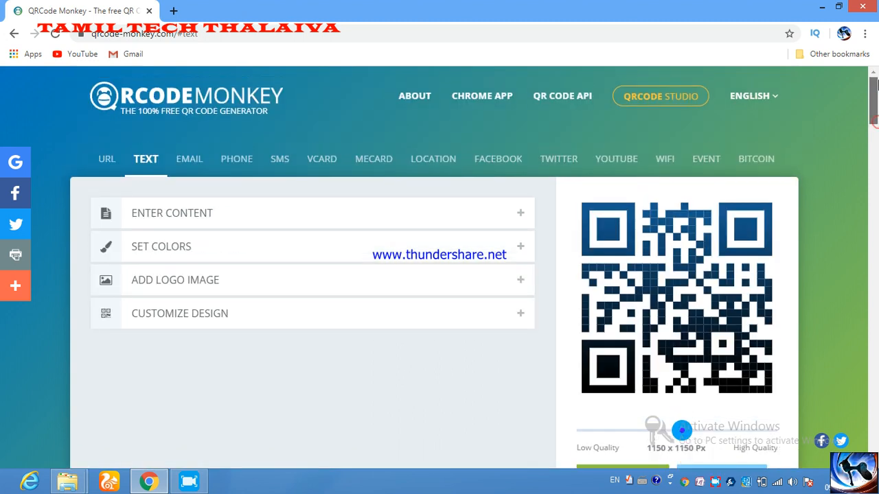
{"action": "left_click", "coordinate": [108, 164]}
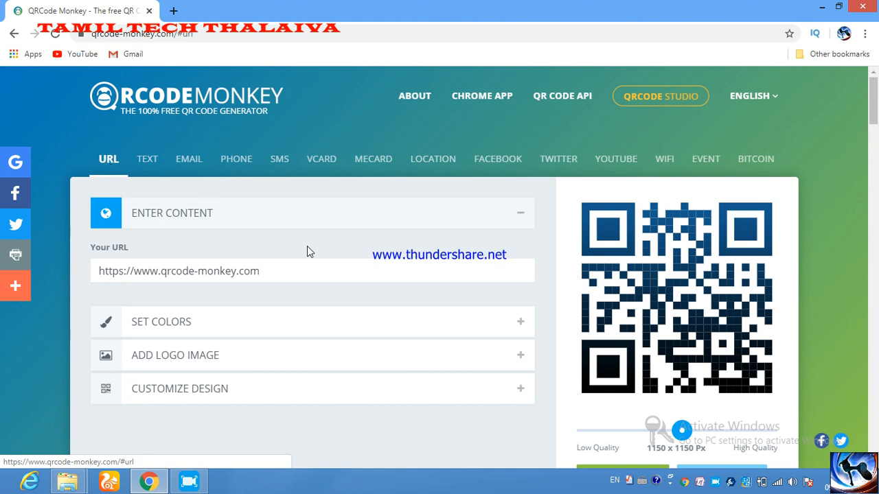
{"action": "left_click", "coordinate": [269, 270]}
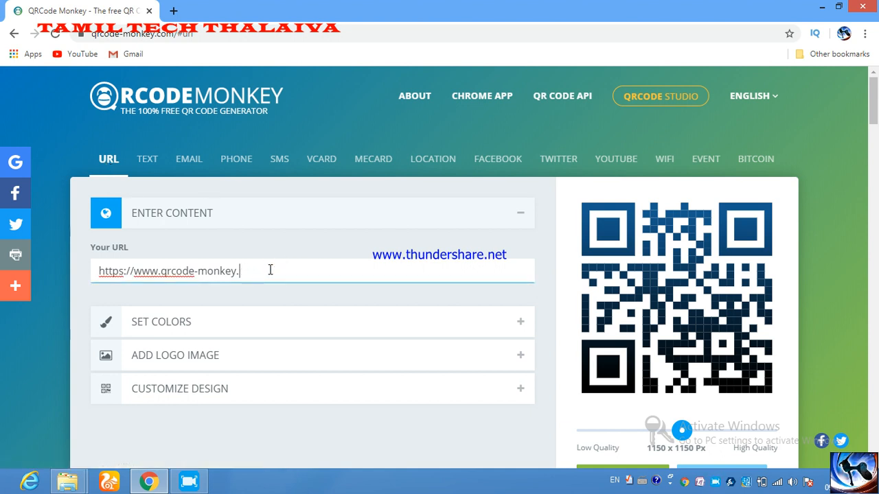
{"action": "key", "text": "BackSpace"}
{"action": "key", "text": "BackSpace"}
{"action": "key", "text": "BackSpace"}
{"action": "key", "text": "BackSpace"}
{"action": "key", "text": "BackSpace"}
{"action": "key", "text": "BackSpace"}
{"action": "key", "text": "BackSpace"}
{"action": "key", "text": "BackSpace"}
{"action": "key", "text": "BackSpace"}
{"action": "key", "text": "BackSpace"}
{"action": "key", "text": "BackSpace"}
{"action": "key", "text": "BackSpace"}
{"action": "key", "text": "BackSpace"}
{"action": "key", "text": "BackSpace"}
{"action": "key", "text": "BackSpace"}
{"action": "key", "text": "BackSpace"}
{"action": "key", "text": "BackSpace"}
{"action": "key", "text": "BackSpace"}
{"action": "key", "text": "BackSpace"}
{"action": "key", "text": "BackSpace"}
{"action": "type", "text": "wwww"}
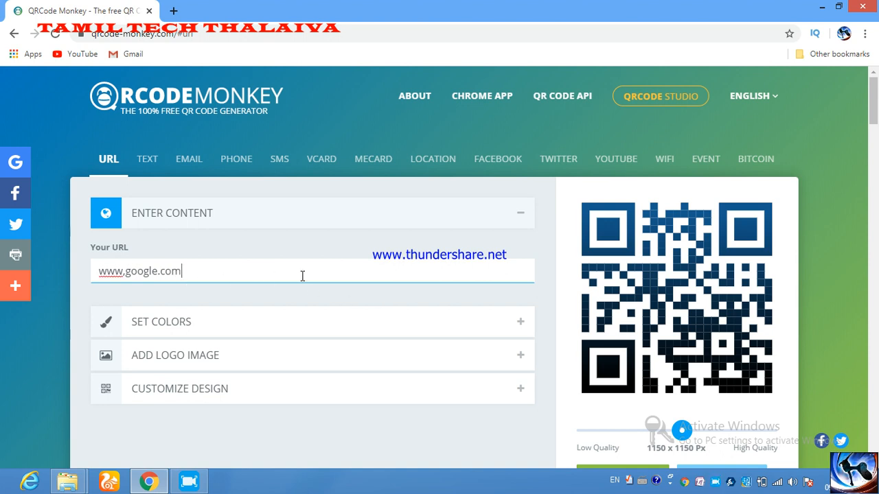
{"action": "left_click", "coordinate": [208, 324]}
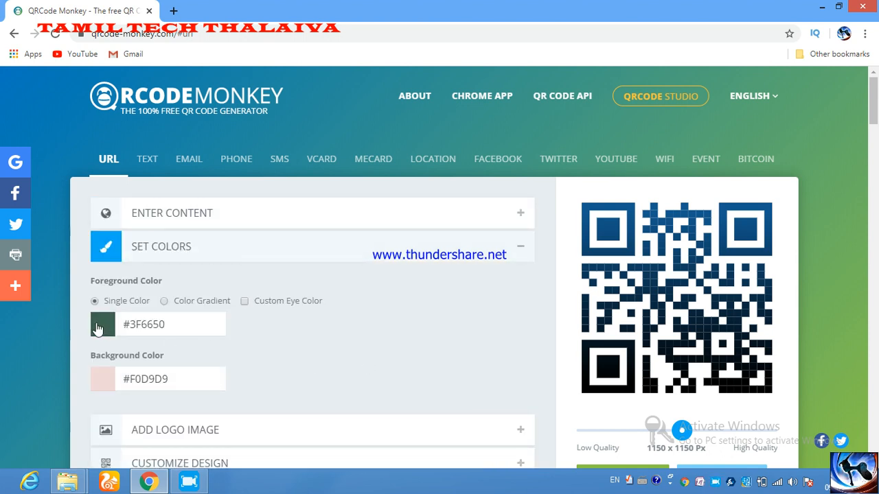
{"action": "left_click", "coordinate": [97, 328]}
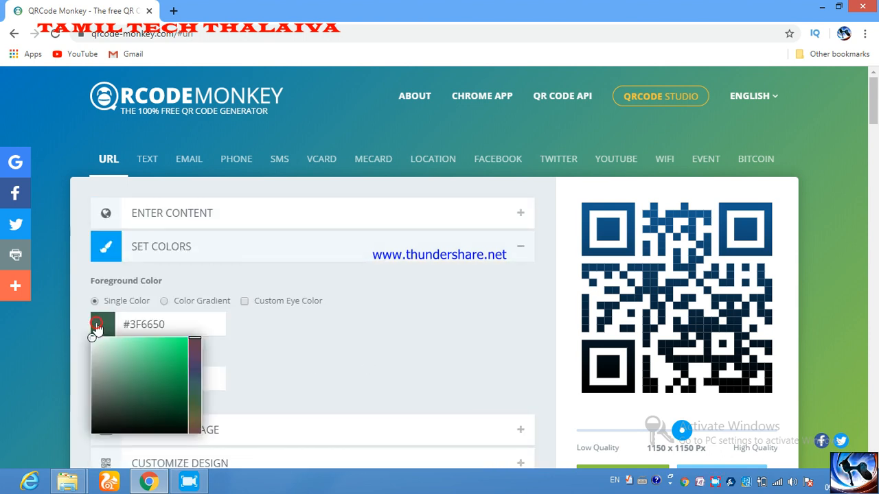
{"action": "left_click", "coordinate": [388, 381]}
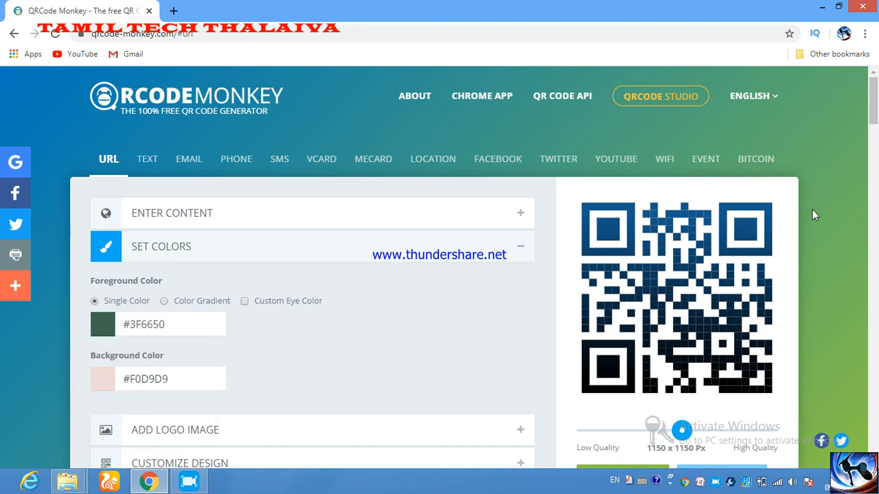
Step: Choose the round red Google+ icon from the gallery as the QR code's logo and collapse the logo settings
{"action": "left_click_drag", "start_coordinate": [872, 88], "coordinate": [875, 116]}
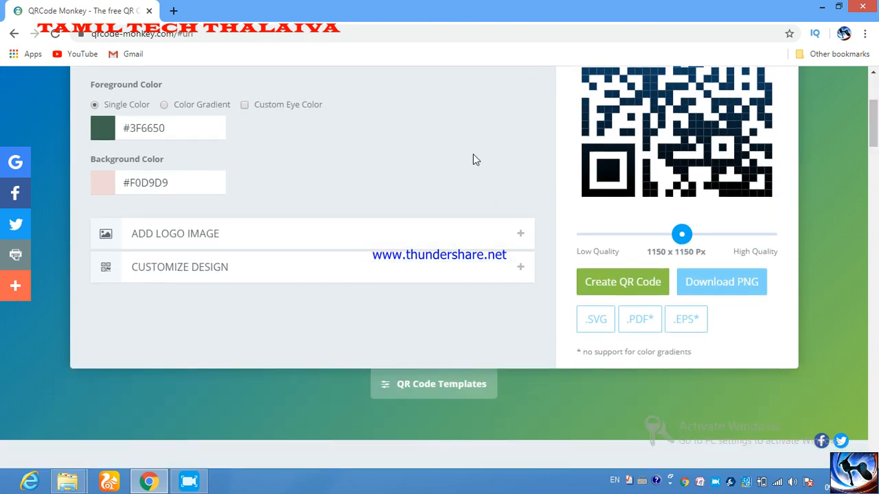
{"action": "left_click", "coordinate": [196, 249]}
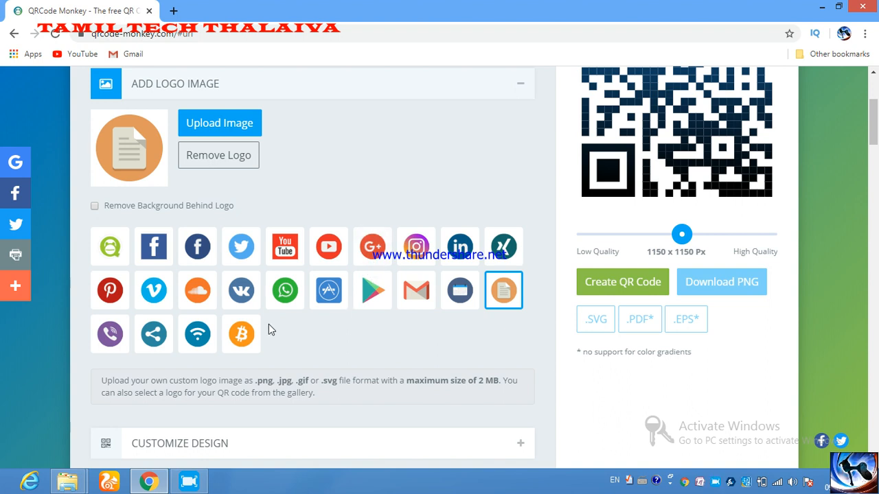
{"action": "left_click", "coordinate": [377, 257]}
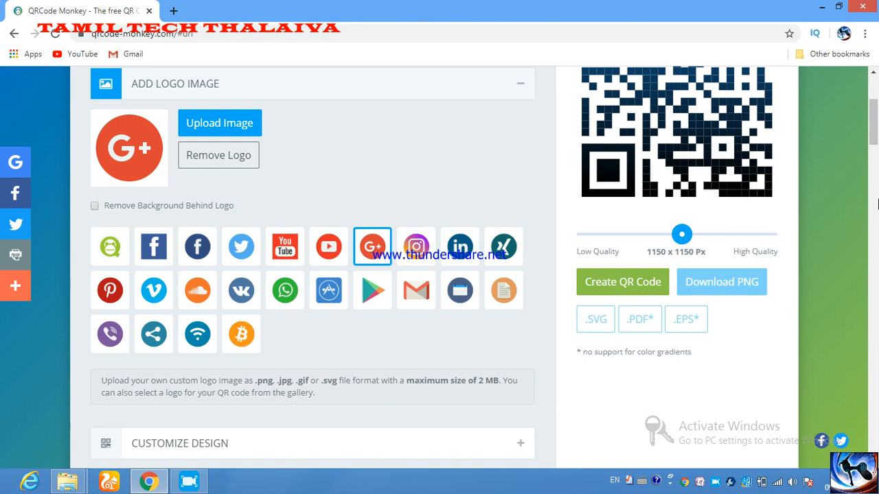
{"action": "scroll", "coordinate": [876, 150], "scroll_direction": "up", "scroll_amount": 3}
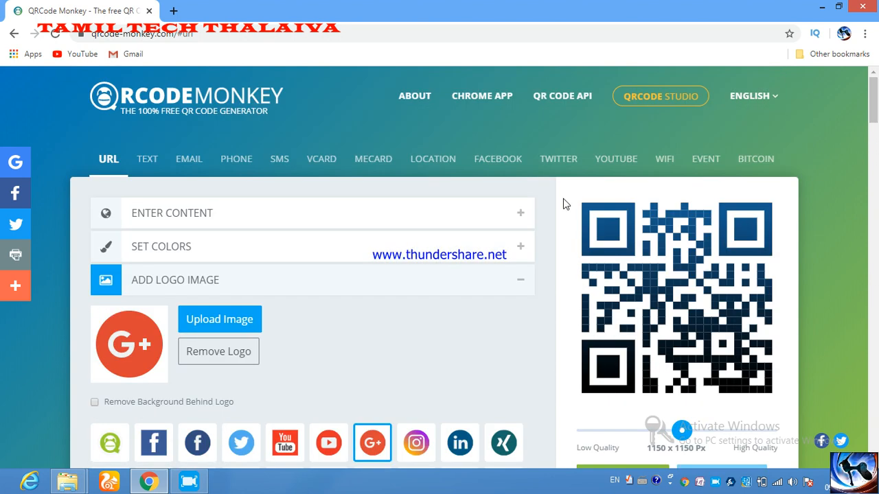
{"action": "left_click", "coordinate": [516, 281]}
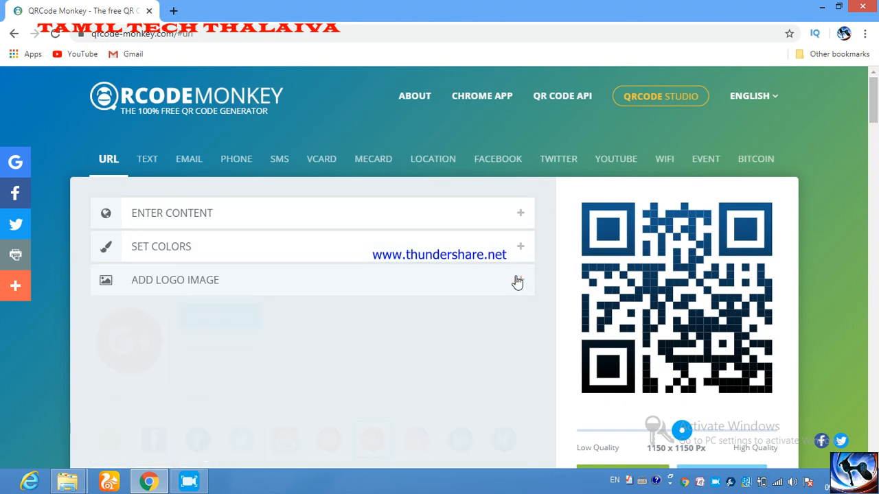
Step: Set the QR code's body shape to the pattern of small separate dots, third in the first row
{"action": "left_click", "coordinate": [401, 313]}
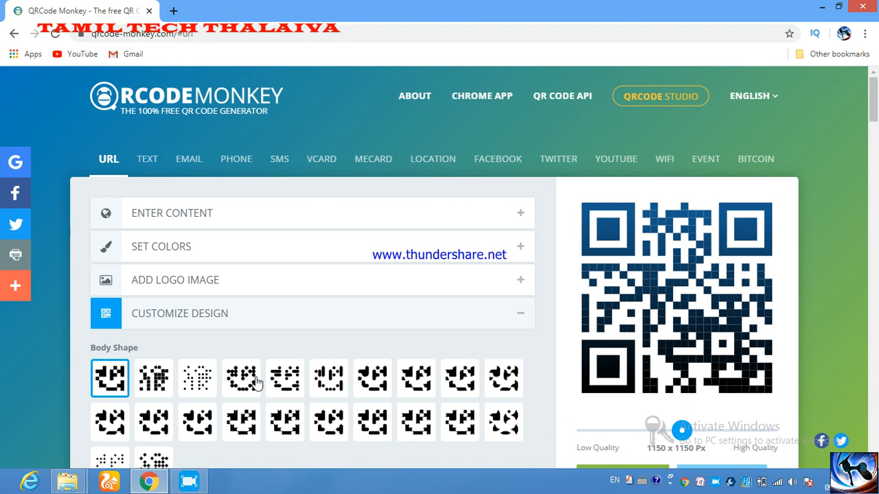
{"action": "left_click", "coordinate": [199, 383]}
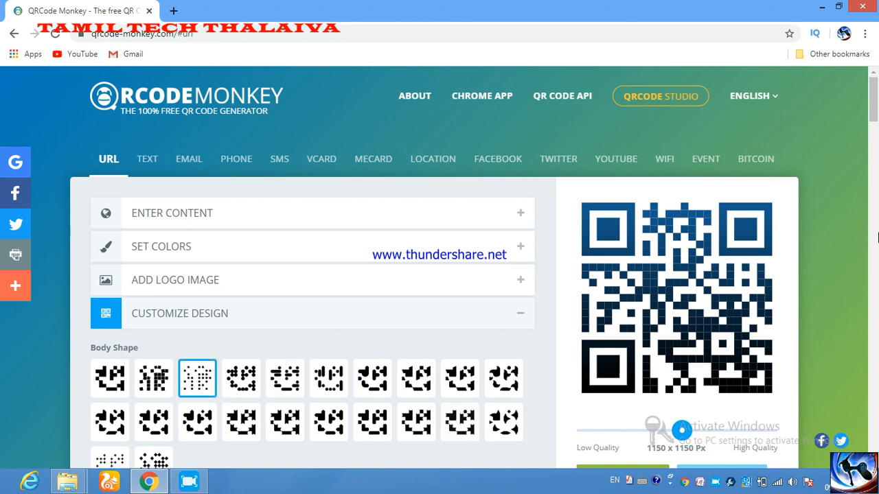
{"action": "left_click_drag", "start_coordinate": [873, 103], "coordinate": [873, 156]}
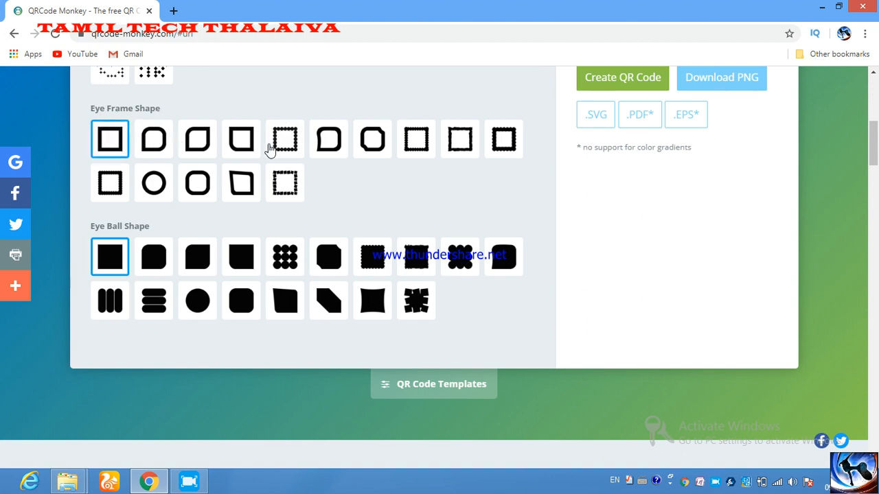
{"action": "scroll", "coordinate": [872, 154], "scroll_direction": "up", "scroll_amount": 8}
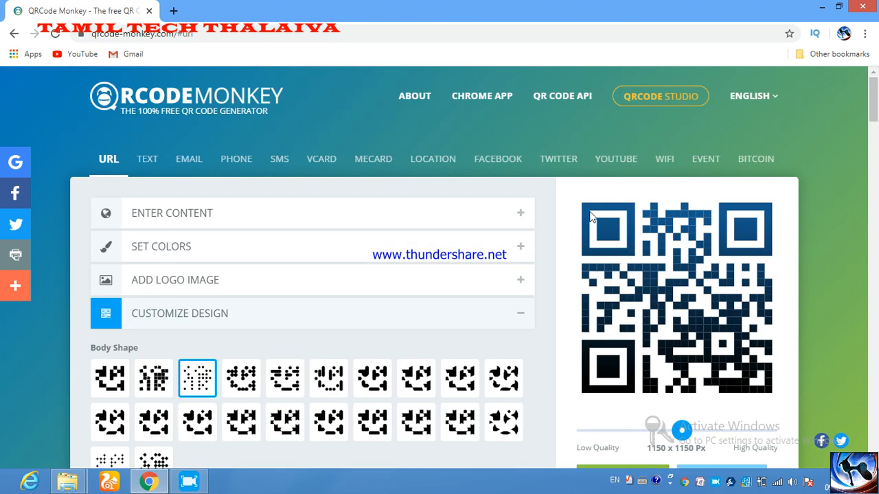
Step: Set the eye ball shape to the three-by-three grid of dots and collapse the design settings
{"action": "left_click_drag", "start_coordinate": [871, 100], "coordinate": [867, 136]}
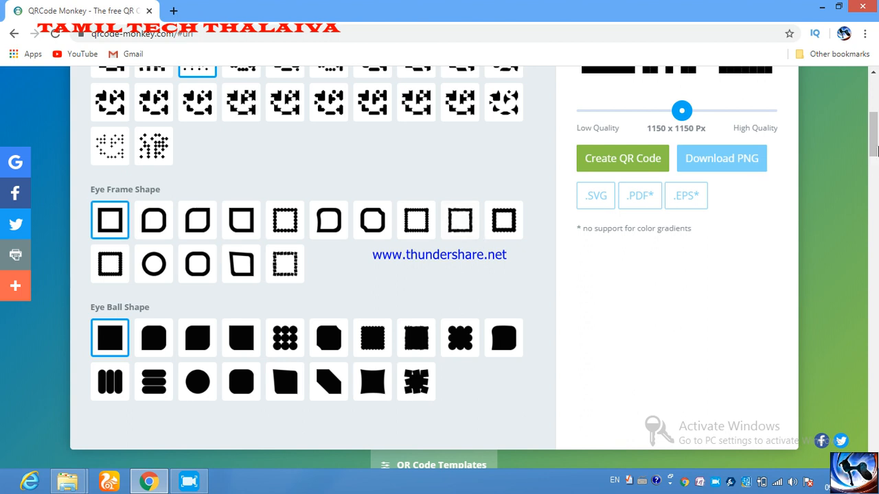
{"action": "left_click_drag", "start_coordinate": [873, 142], "coordinate": [875, 101]}
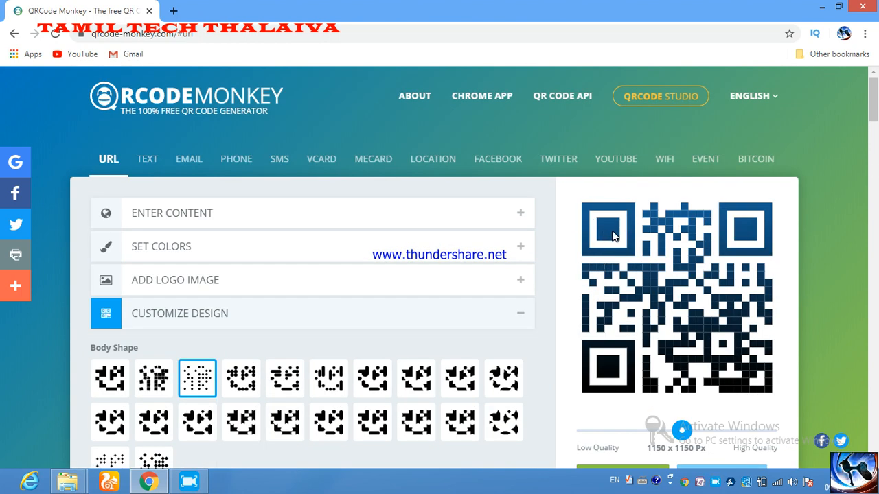
{"action": "scroll", "coordinate": [583, 182], "scroll_direction": "down", "scroll_amount": 5}
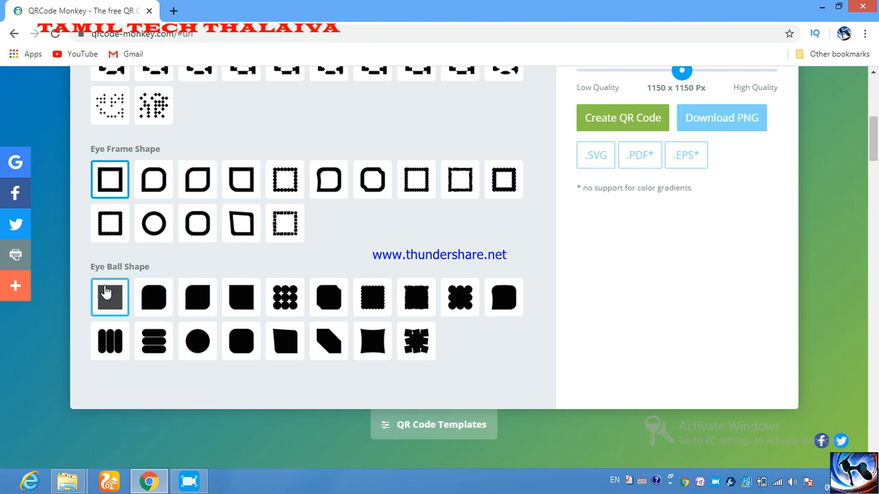
{"action": "left_click", "coordinate": [285, 302]}
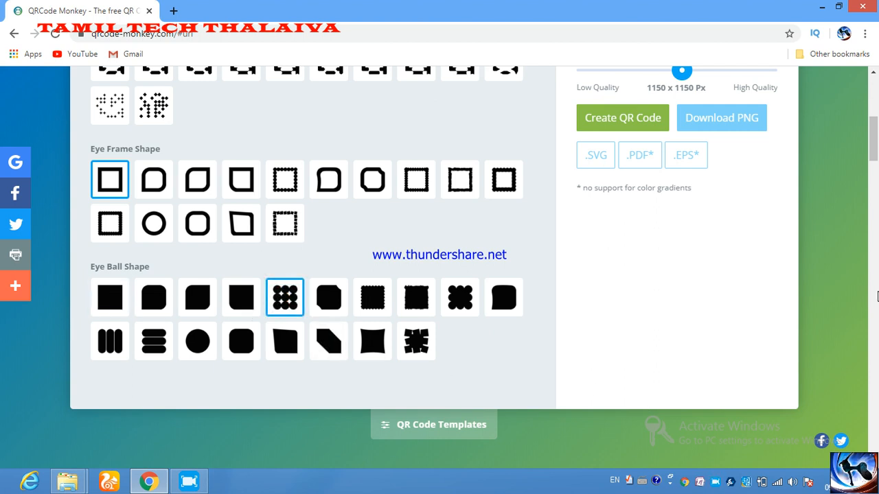
{"action": "left_click_drag", "start_coordinate": [873, 137], "coordinate": [874, 110]}
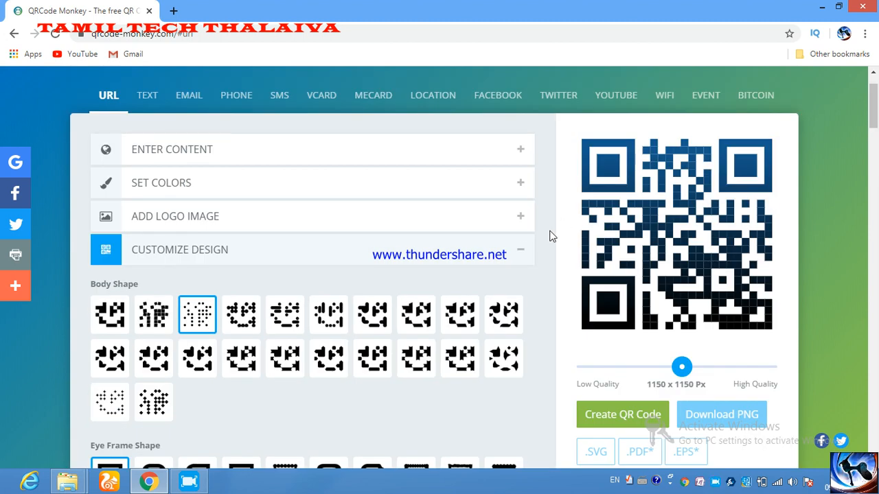
{"action": "left_click", "coordinate": [520, 248]}
{"action": "left_click_drag", "start_coordinate": [873, 110], "coordinate": [873, 116]}
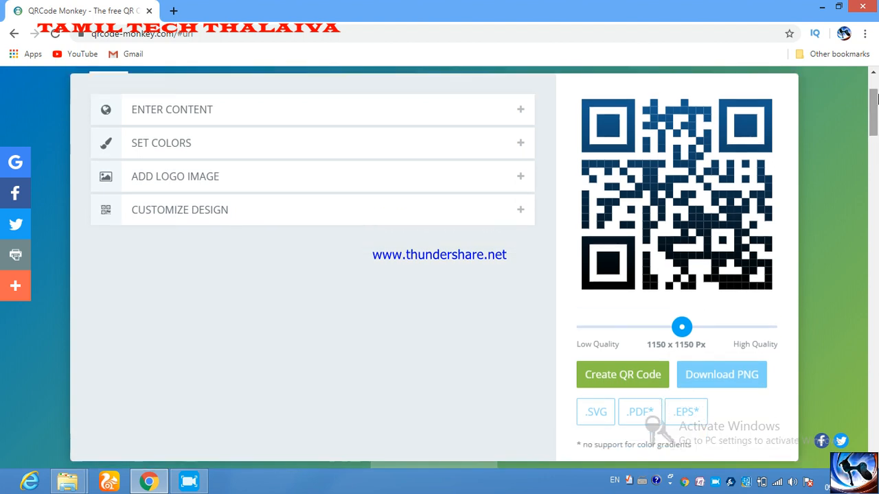
Step: Generate the QR code with the chosen design and check the address open in the Google tab
{"action": "left_click", "coordinate": [640, 378]}
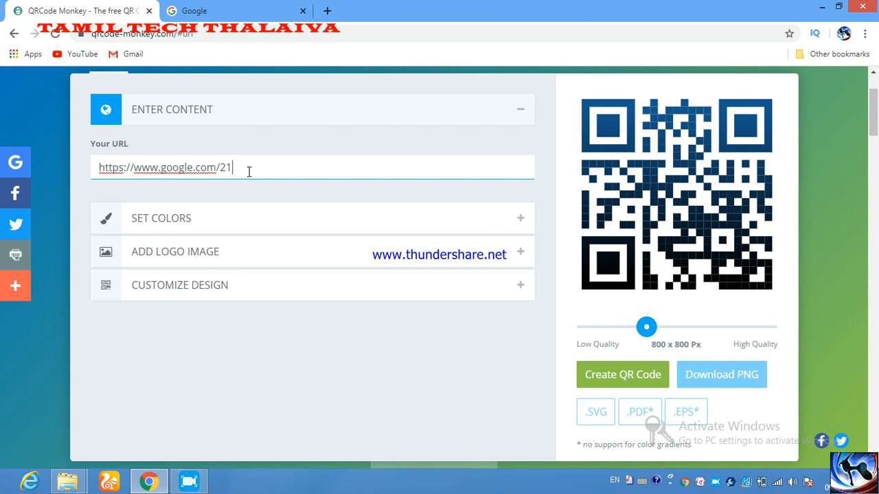
{"action": "left_click", "coordinate": [613, 386]}
{"action": "left_click", "coordinate": [613, 386]}
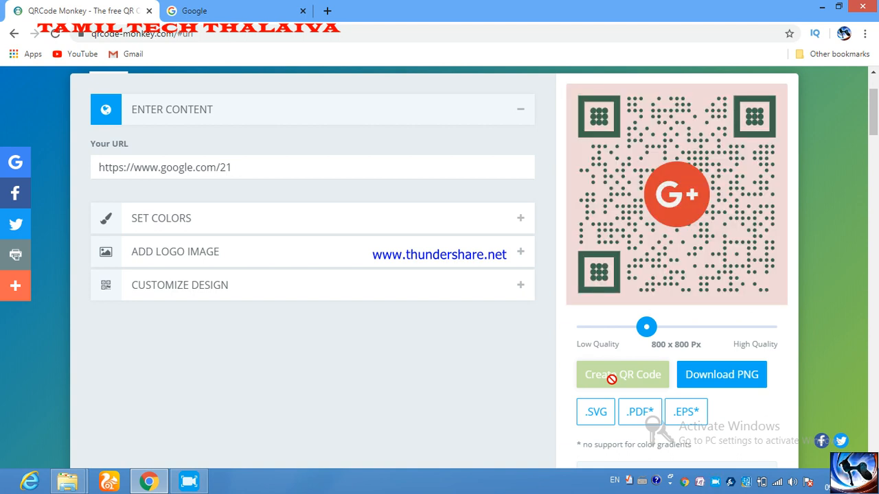
{"action": "left_click", "coordinate": [211, 11]}
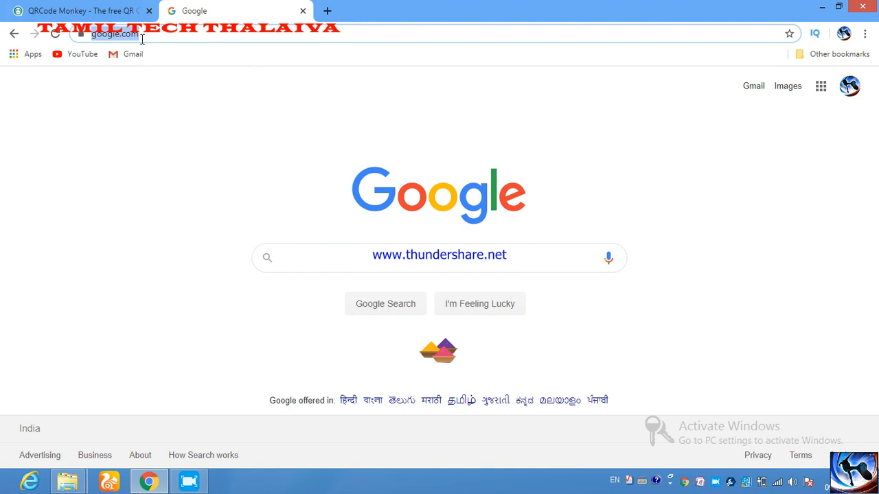
{"action": "left_click", "coordinate": [89, 9]}
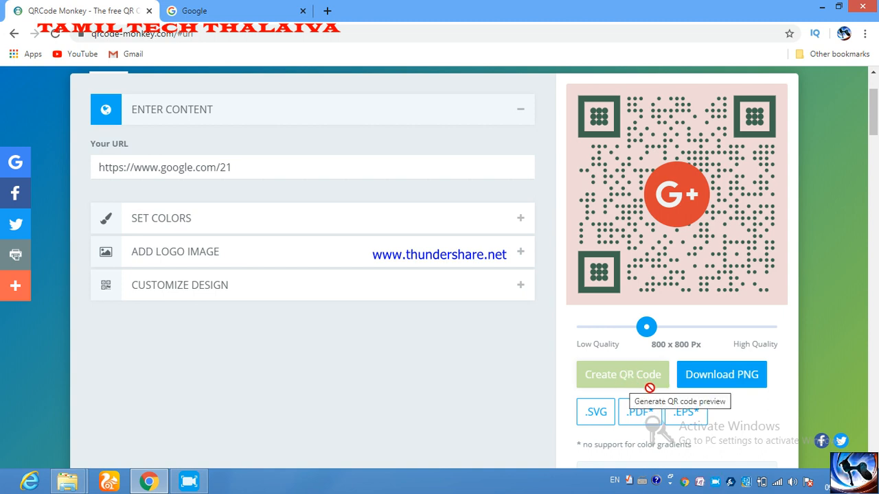
Step: Download the QR code as a PNG, view the downloaded image and return to the generator page
{"action": "left_click", "coordinate": [734, 379]}
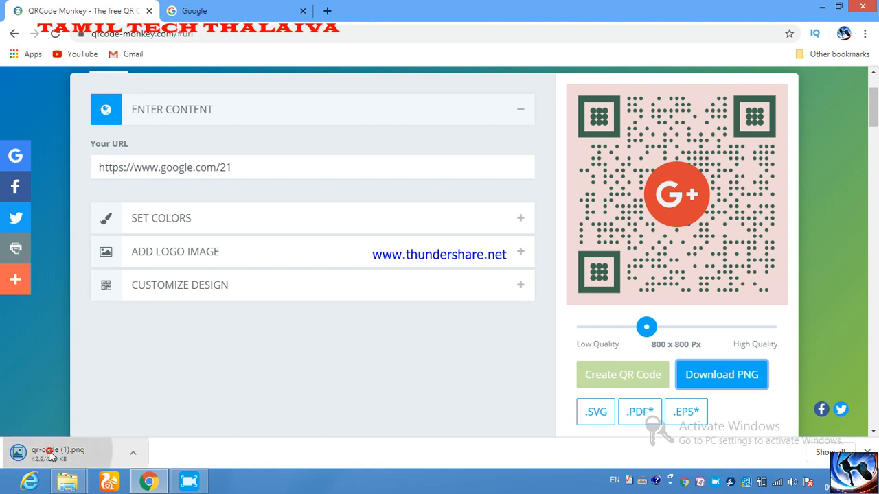
{"action": "left_click", "coordinate": [49, 451]}
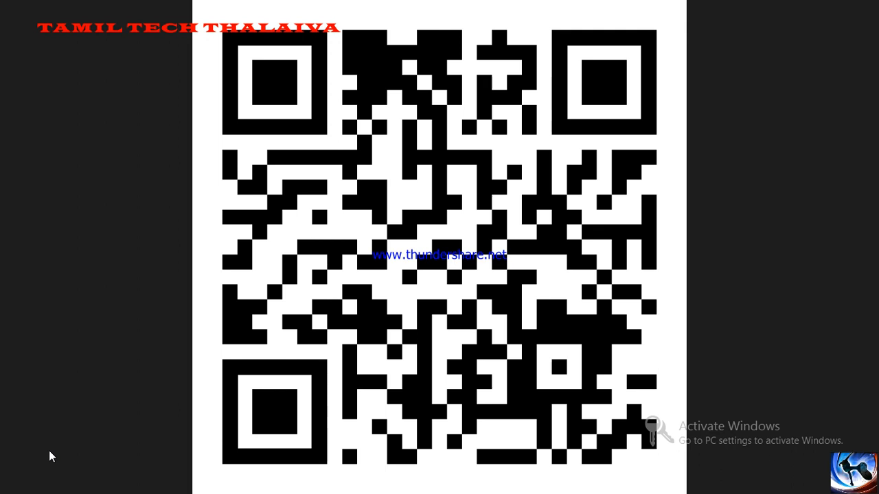
{"action": "left_click", "coordinate": [2, 4]}
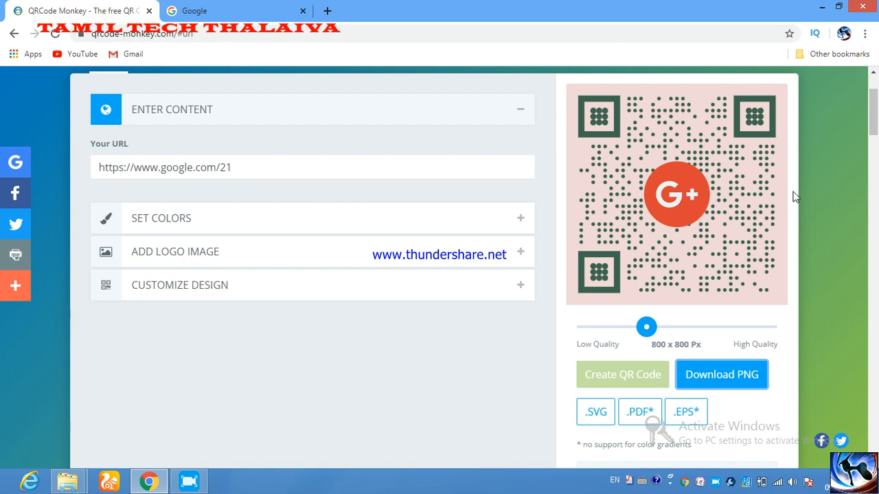
Step: Examine the content fields offered for the Text, Email, Phone and SMS QR code types
{"action": "left_click_drag", "start_coordinate": [876, 108], "coordinate": [877, 92]}
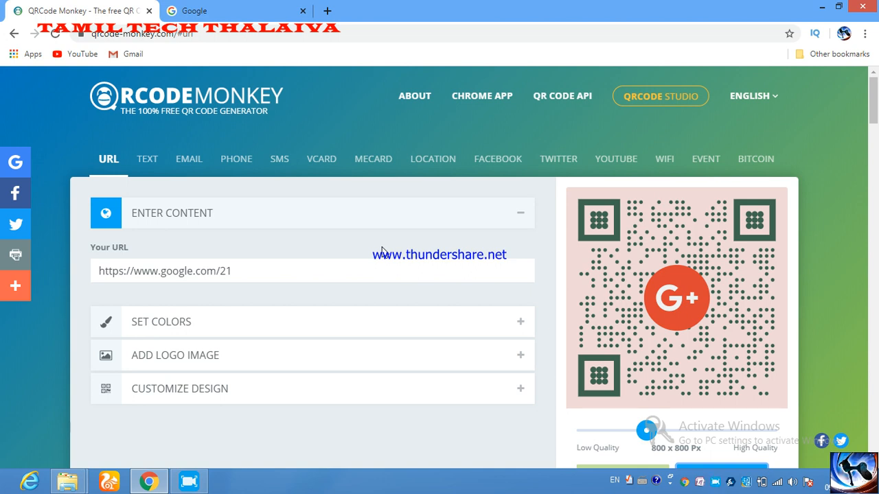
{"action": "left_click", "coordinate": [150, 163]}
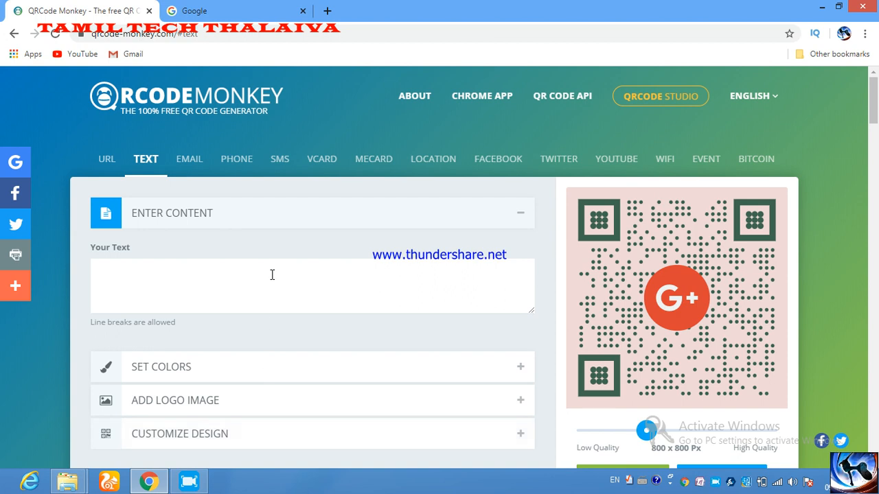
{"action": "left_click", "coordinate": [182, 165]}
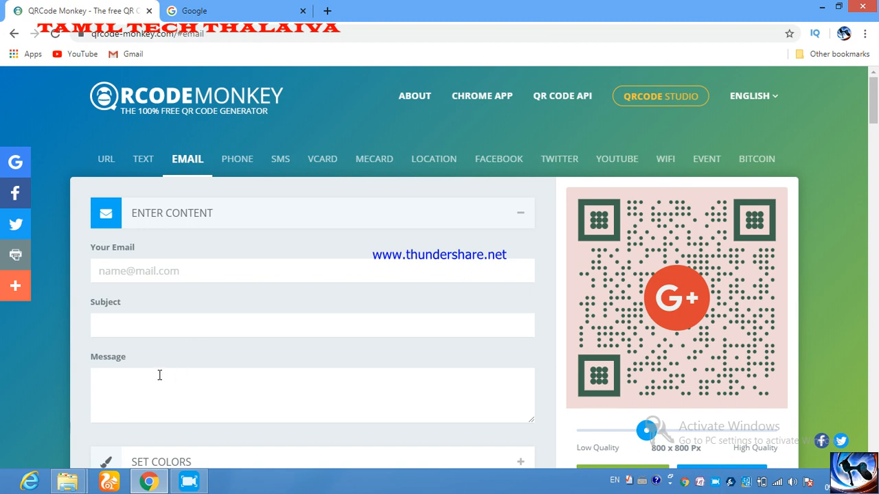
{"action": "left_click", "coordinate": [228, 164]}
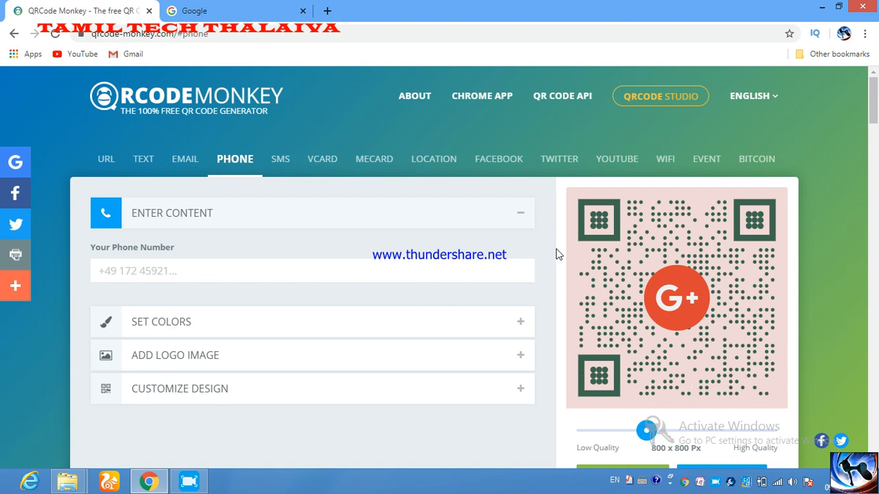
{"action": "left_click", "coordinate": [277, 160]}
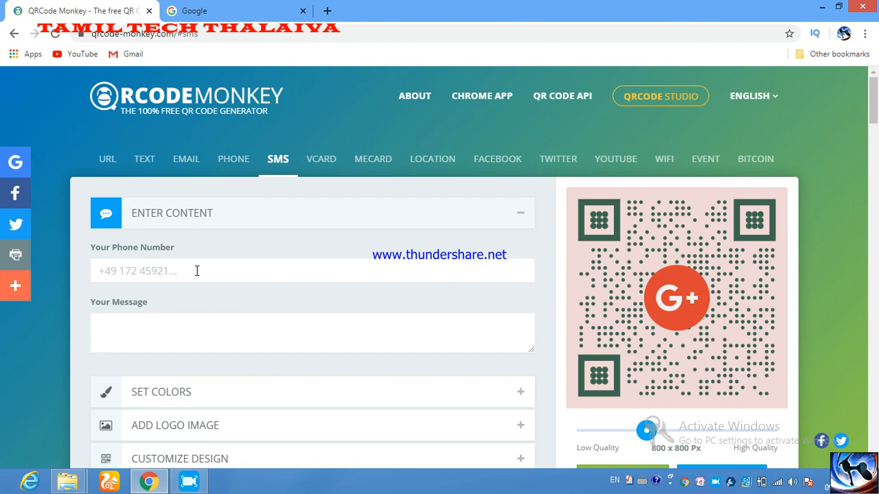
Step: Review the contact fields of the vCard QR code type and dismiss the YouTube notification
{"action": "left_click", "coordinate": [322, 159]}
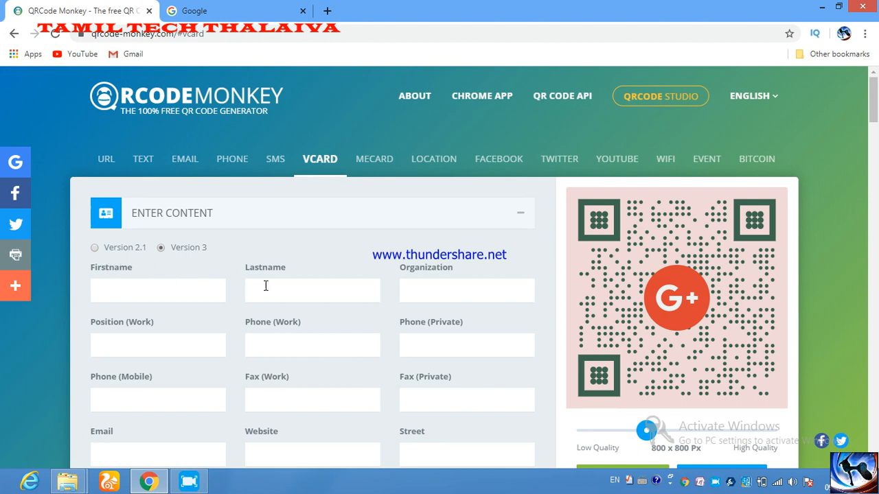
{"action": "scroll", "coordinate": [451, 211], "scroll_direction": "down", "scroll_amount": 2}
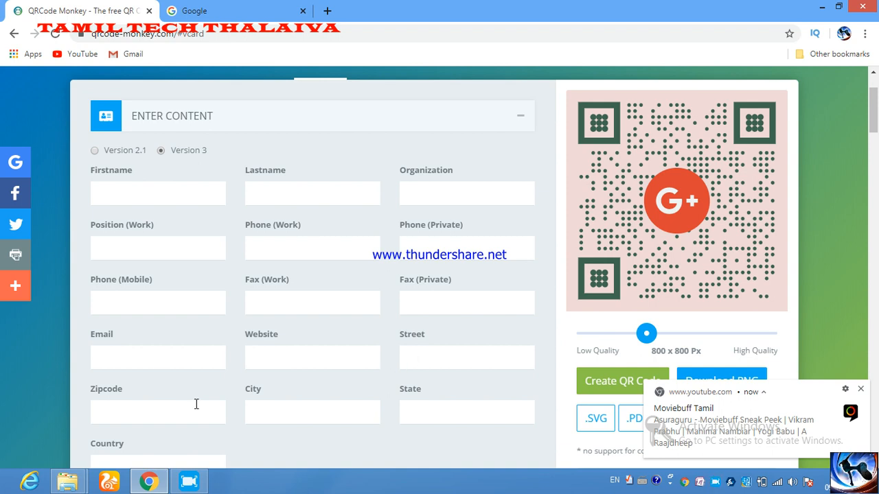
{"action": "left_click_drag", "start_coordinate": [874, 119], "coordinate": [876, 79]}
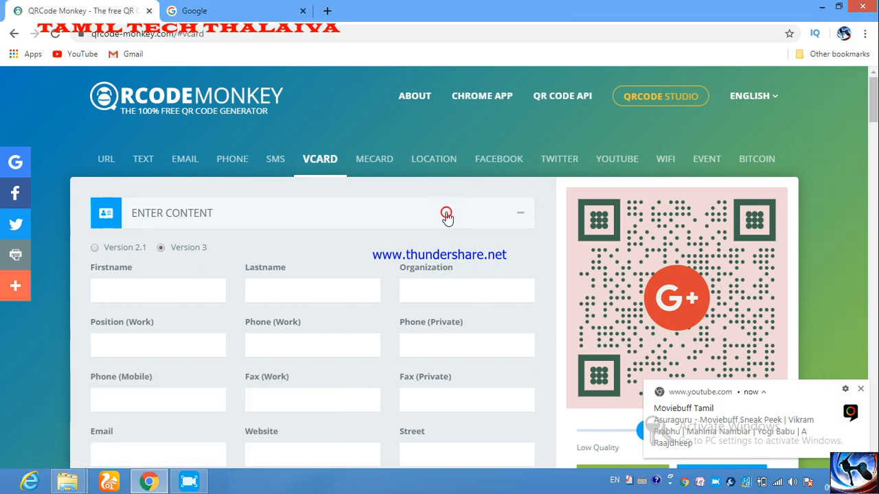
{"action": "mouse_move", "coordinate": [866, 388]}
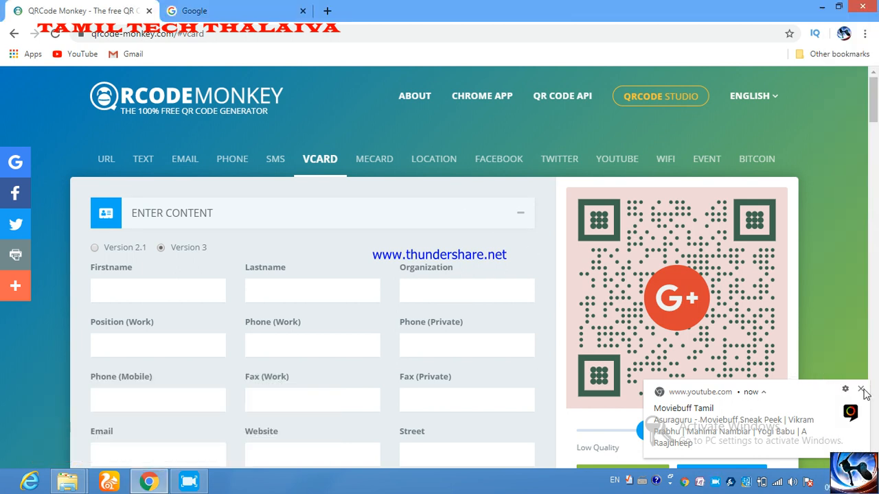
{"action": "left_click", "coordinate": [862, 389]}
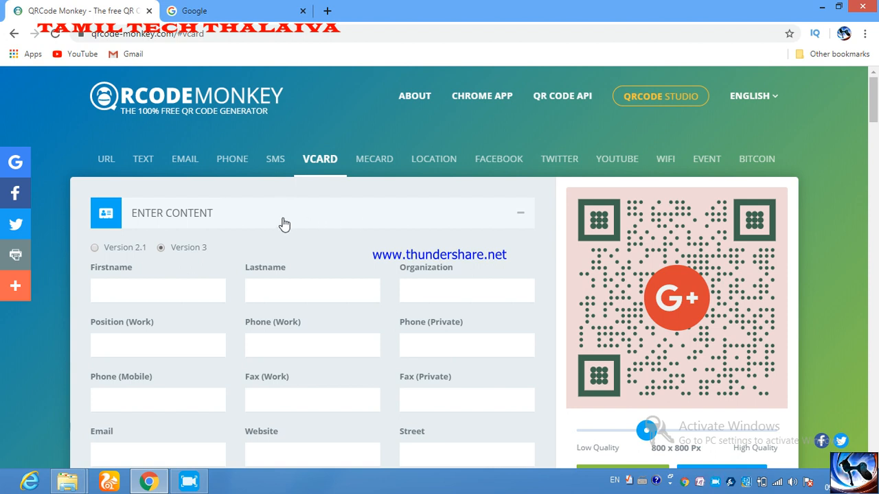
Step: Examine the content fields offered for the MeCard, Location, Facebook, Twitter and YouTube QR code types
{"action": "left_click", "coordinate": [376, 171]}
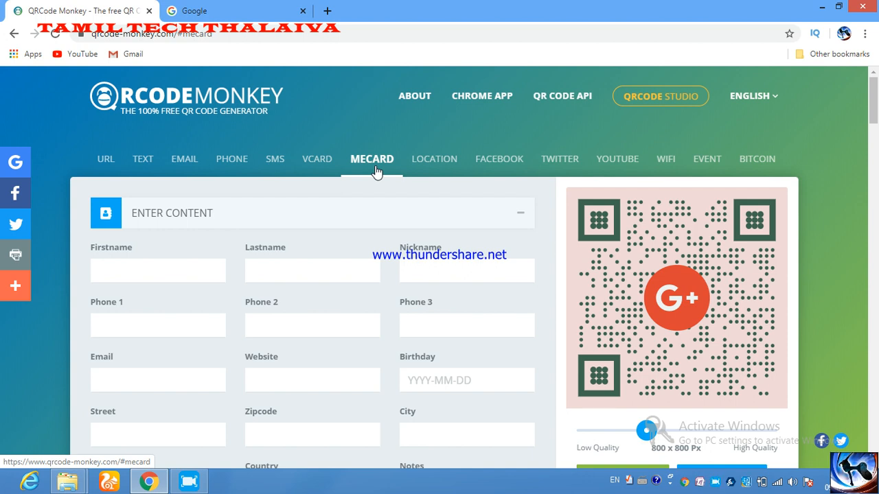
{"action": "mouse_move", "coordinate": [877, 94]}
{"action": "left_mouse_down"}
{"action": "mouse_move", "coordinate": [876, 140]}
{"action": "mouse_move", "coordinate": [877, 84]}
{"action": "left_mouse_up"}
{"action": "left_click", "coordinate": [443, 174]}
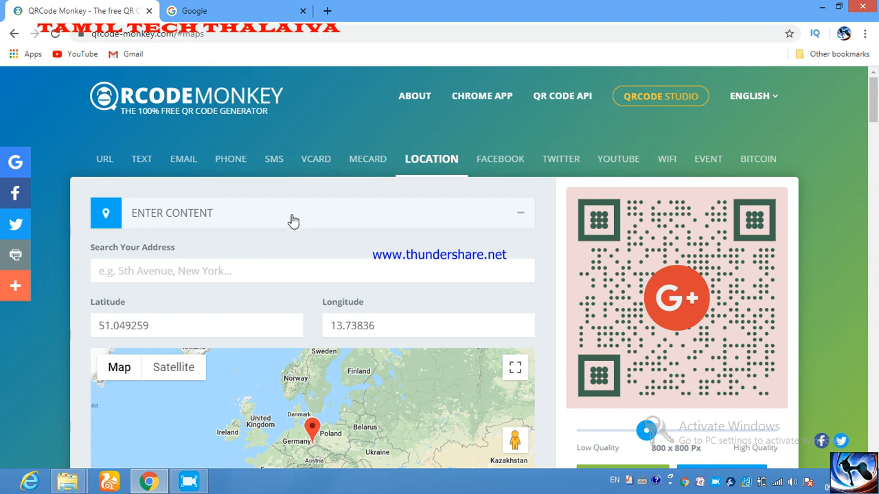
{"action": "left_click", "coordinate": [498, 162]}
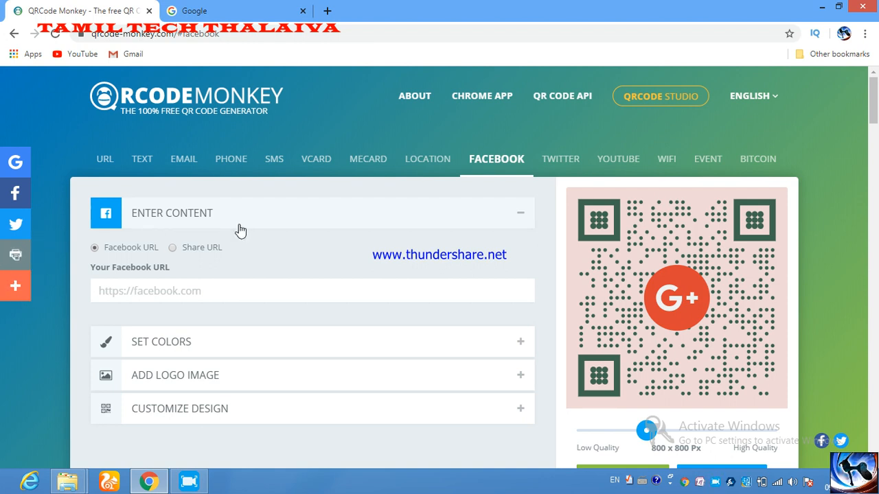
{"action": "left_click", "coordinate": [561, 163]}
{"action": "left_click", "coordinate": [607, 163]}
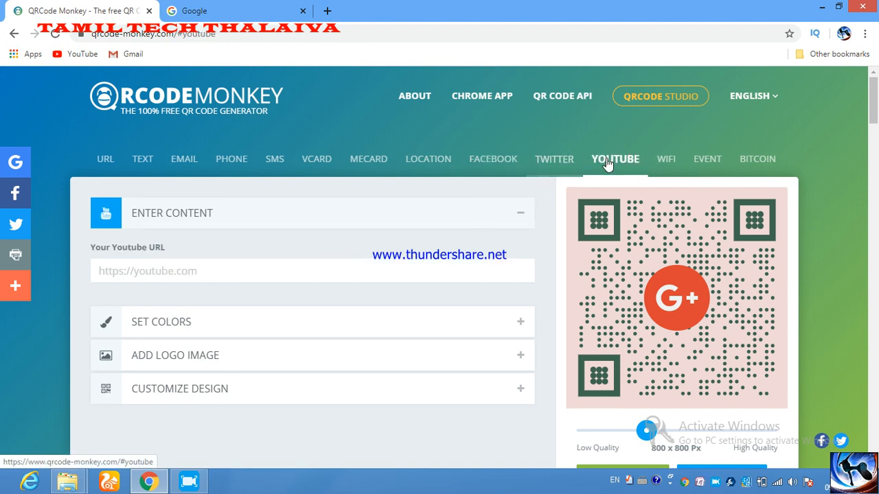
Step: Set the encryption of the WiFi QR code type to WPA/WPA2 and review the creation and download options
{"action": "left_click", "coordinate": [667, 160]}
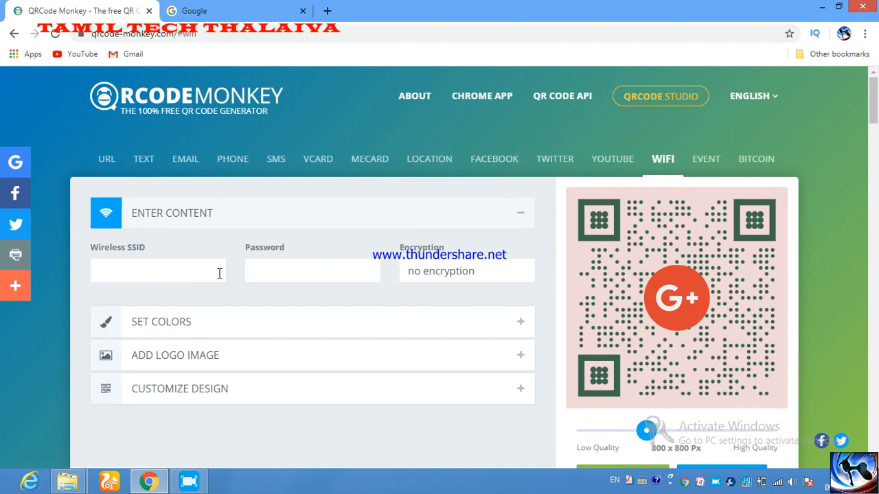
{"action": "left_click", "coordinate": [161, 273]}
{"action": "left_click", "coordinate": [474, 278]}
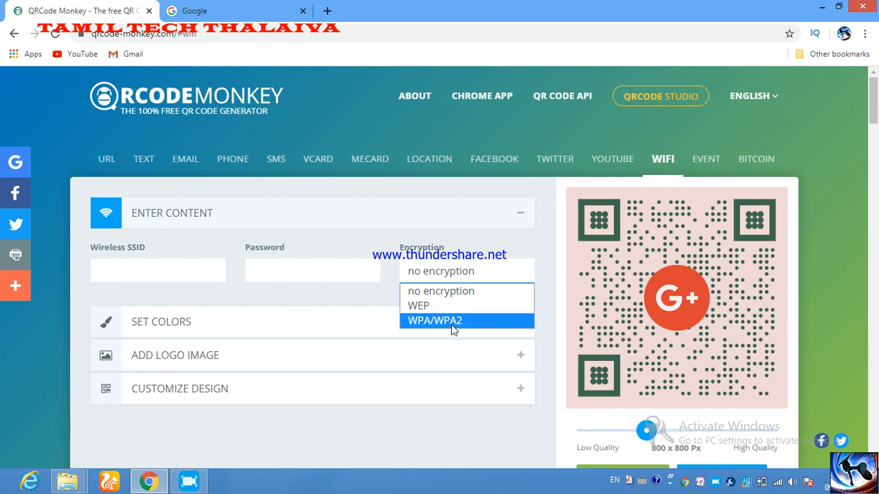
{"action": "left_click", "coordinate": [453, 330]}
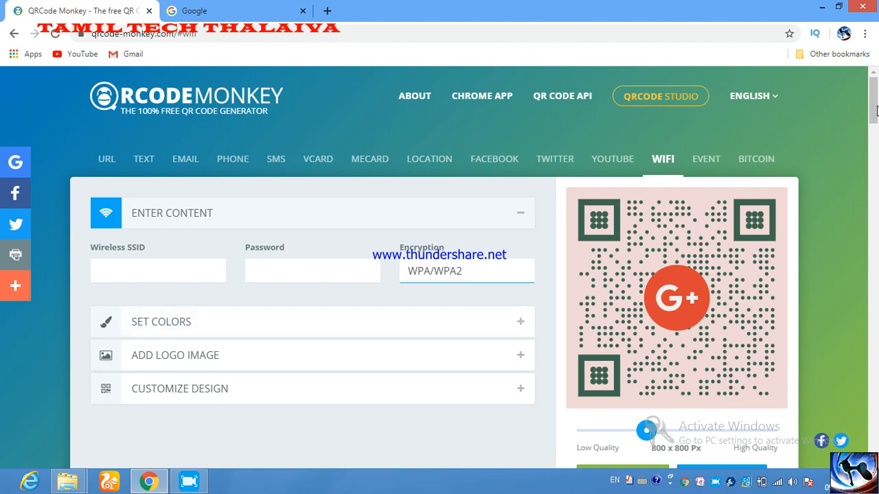
{"action": "left_click_drag", "start_coordinate": [876, 110], "coordinate": [876, 139]}
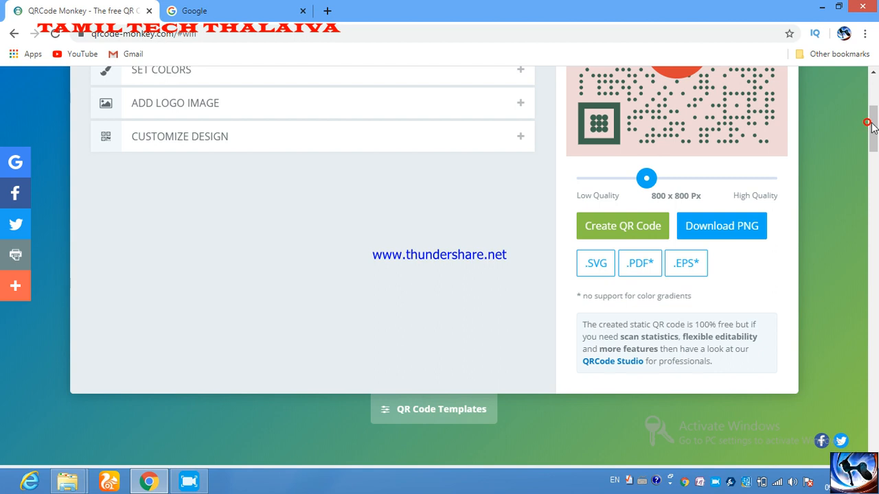
{"action": "left_click_drag", "start_coordinate": [870, 124], "coordinate": [874, 81]}
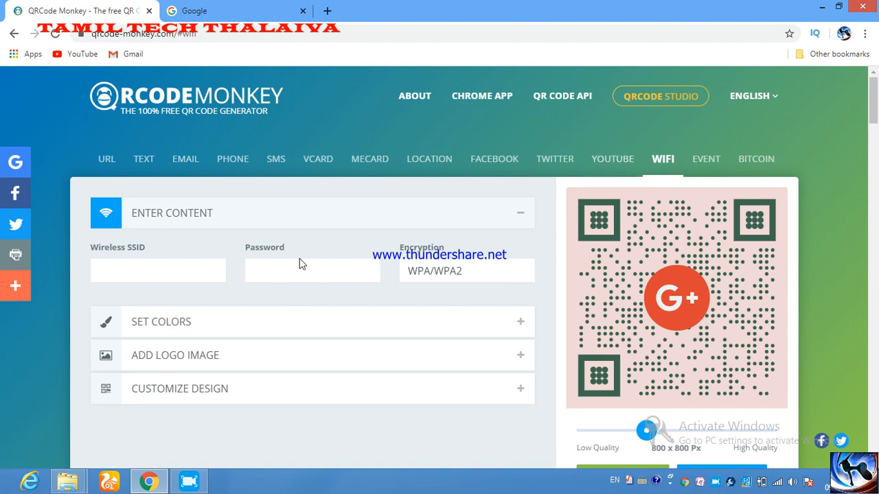
Step: Examine the title, location, start time and end time fields of the Event QR code type
{"action": "left_click", "coordinate": [704, 170]}
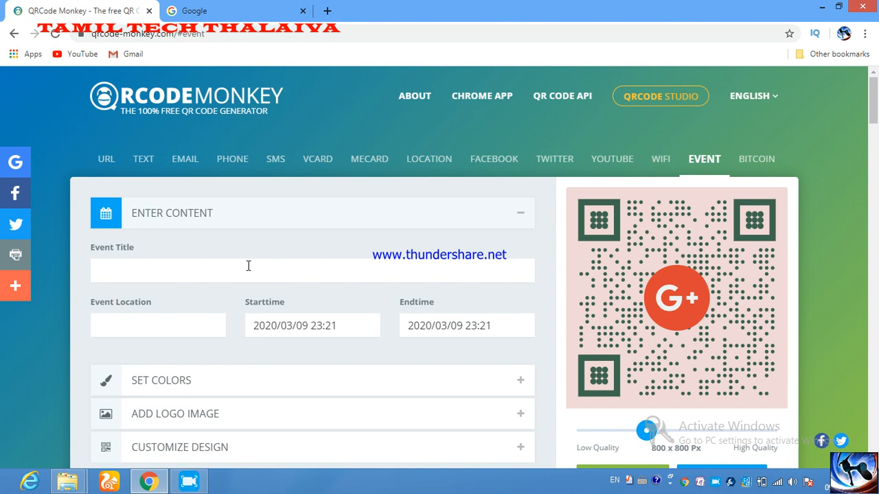
{"action": "left_click", "coordinate": [141, 321]}
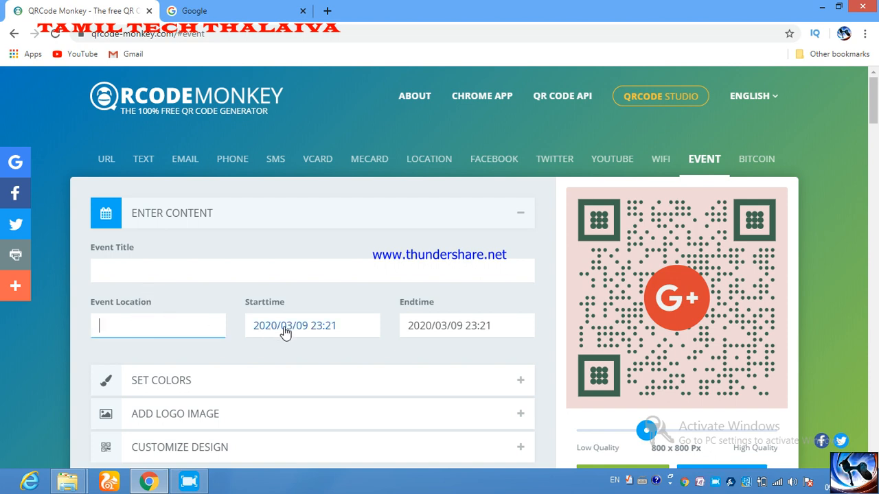